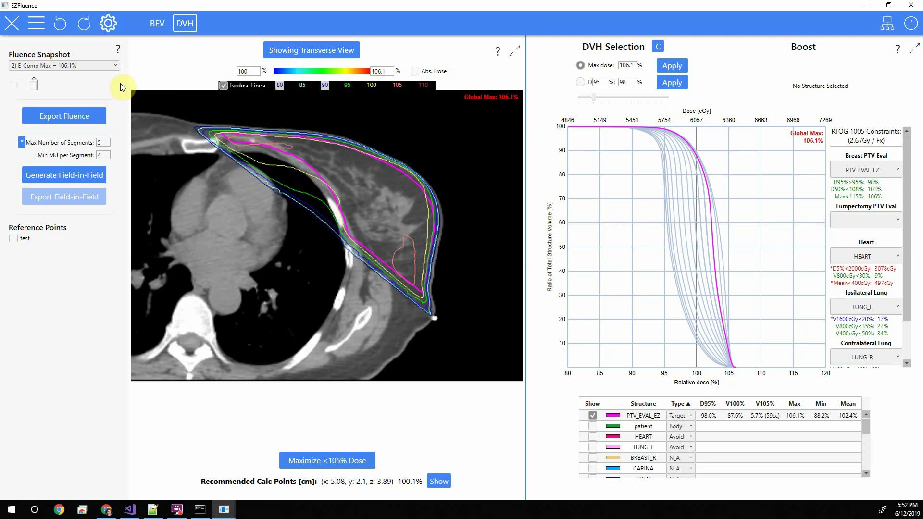
Check the E-Comp fluence in the beam's eye view and DVH, and generate a field-in-field plan from it.
click(157, 23)
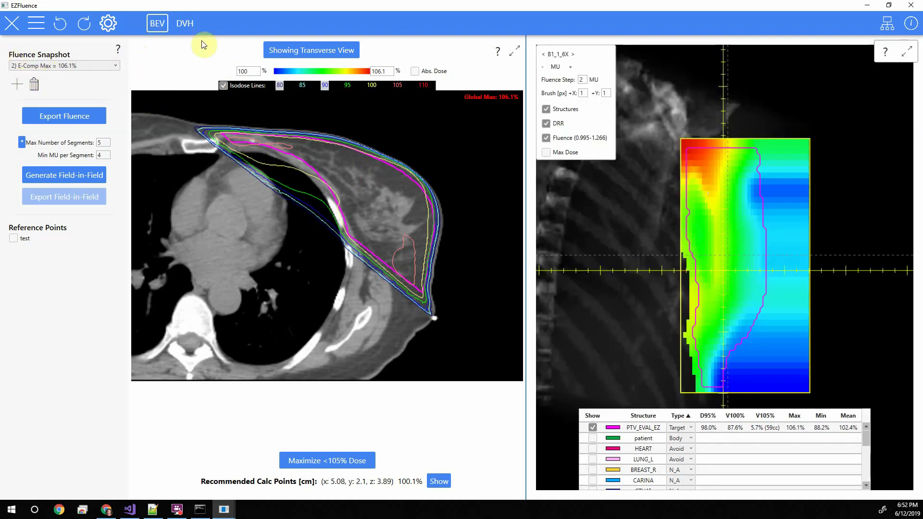
click(185, 23)
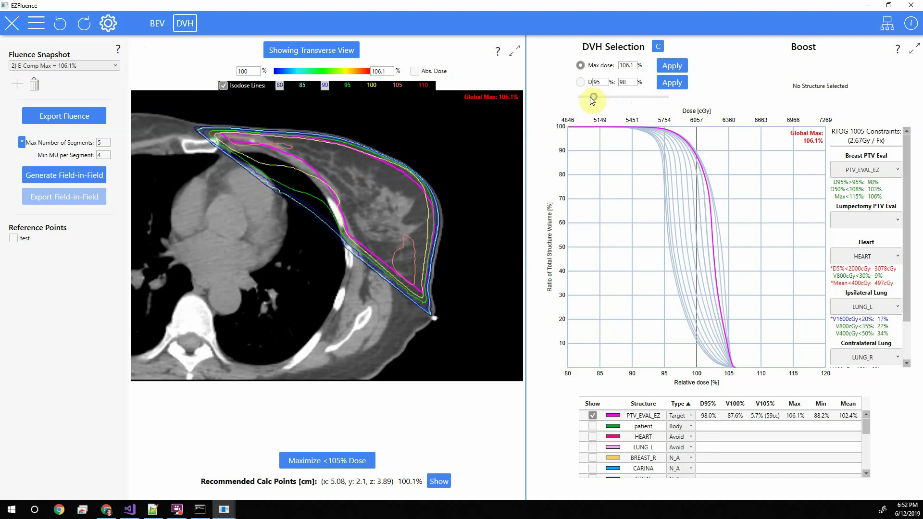
mouse_move(594, 98)
mouse_down()
mouse_move(613, 101)
mouse_move(594, 98)
mouse_up()
click(81, 187)
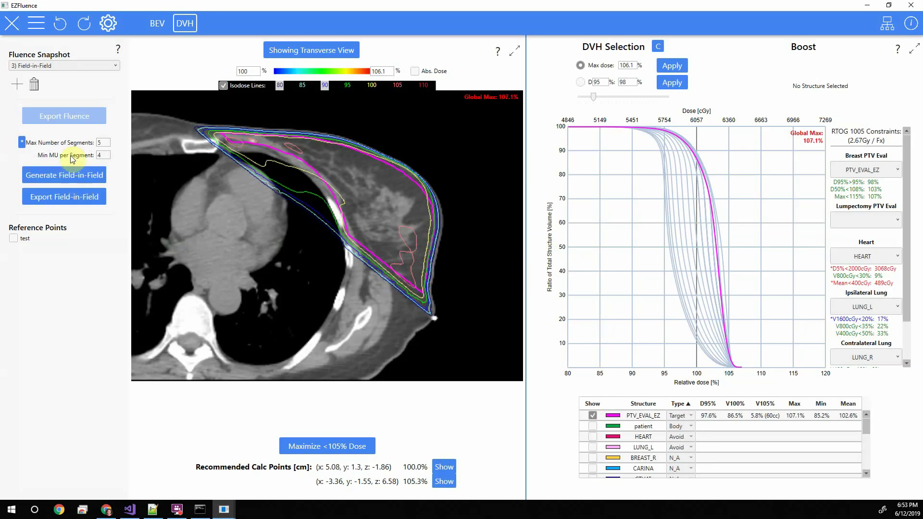
Compare the dose distribution and DVH of the E-Comp and Field-in-Field snapshots by switching between them.
click(70, 72)
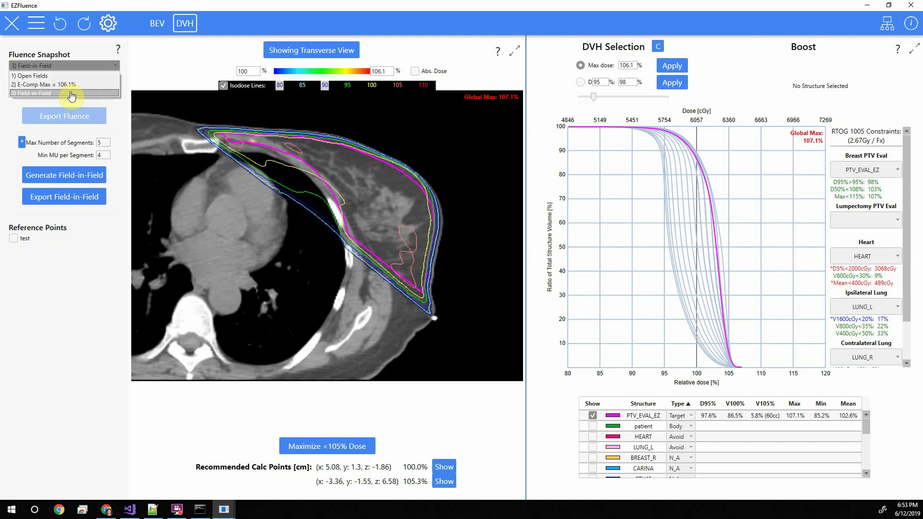
click(72, 94)
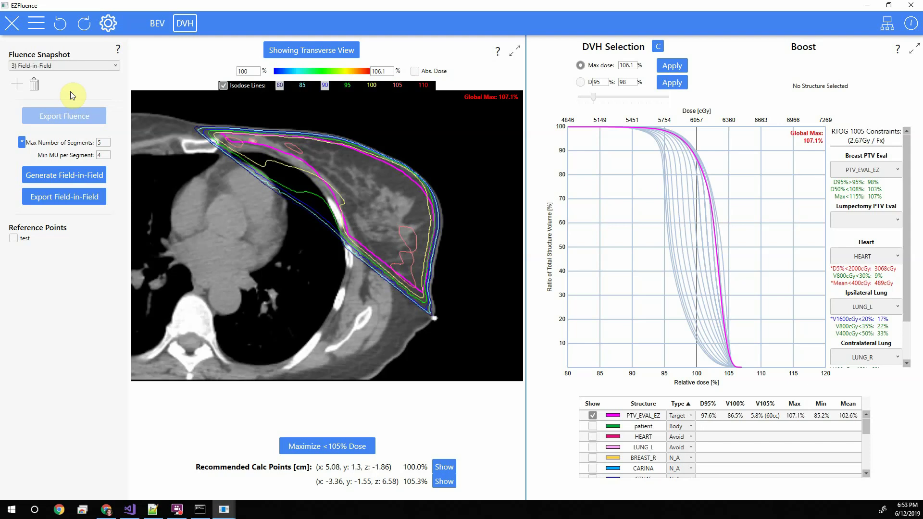
key(Up)
key(Down)
key(Up)
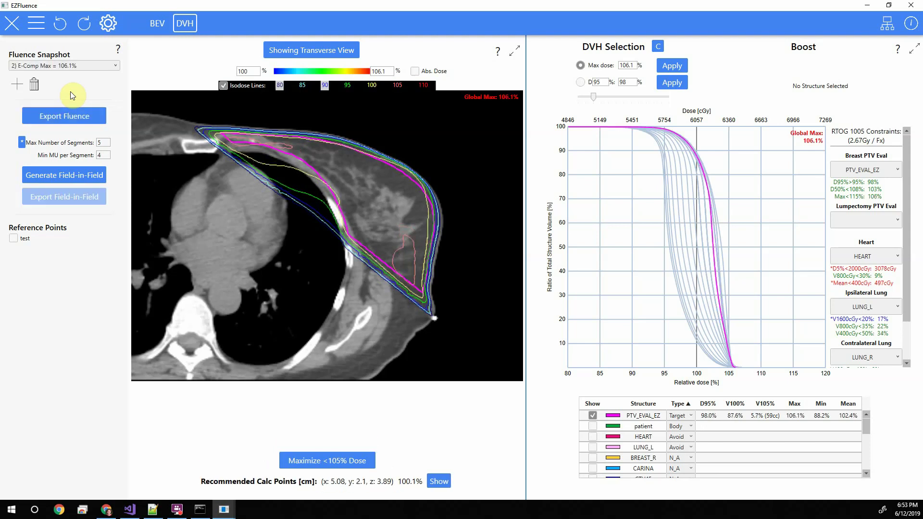
key(Down)
key(Up)
key(Down)
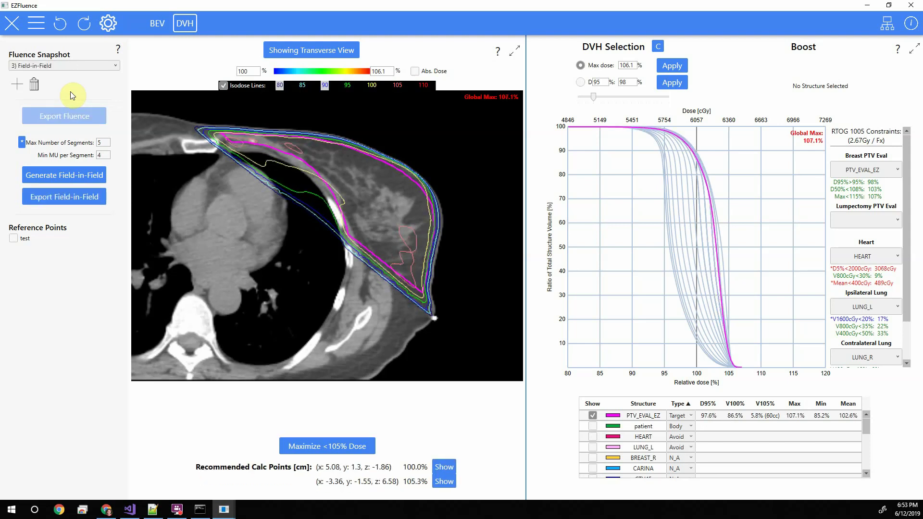
key(Up)
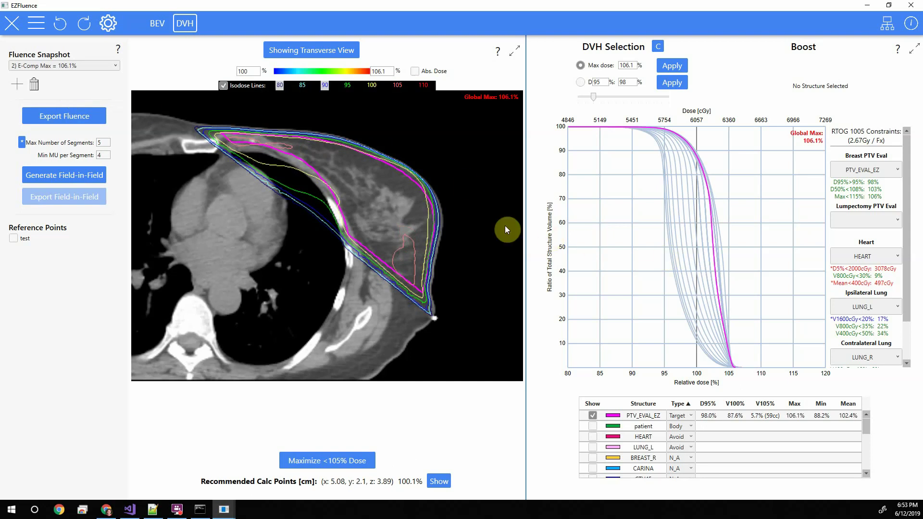
key(Down)
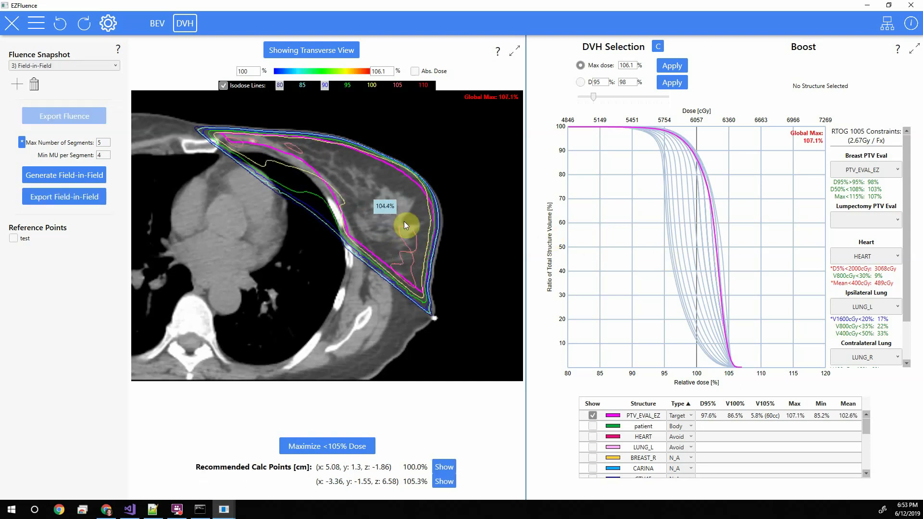
key(Up)
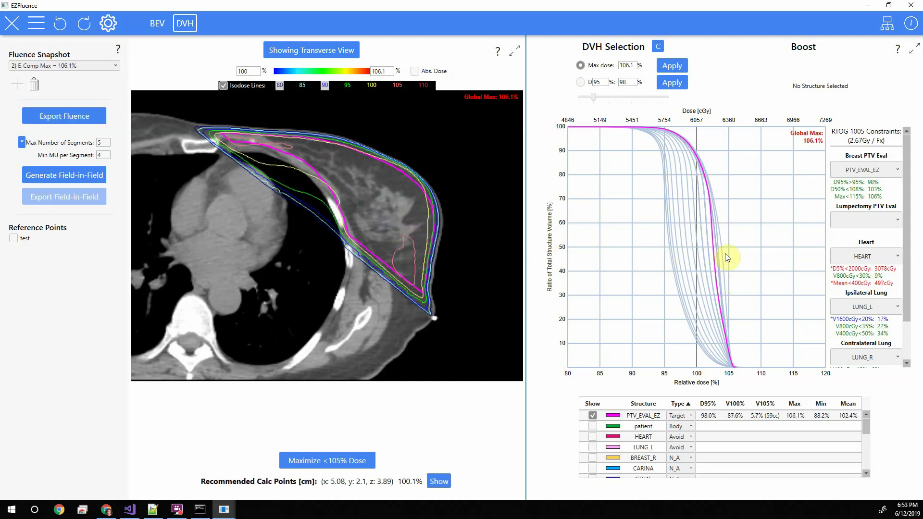
key(Down)
key(Up)
Show the beam's eye view and load the Field-in-Field snapshot.
right_click(746, 254)
click(730, 268)
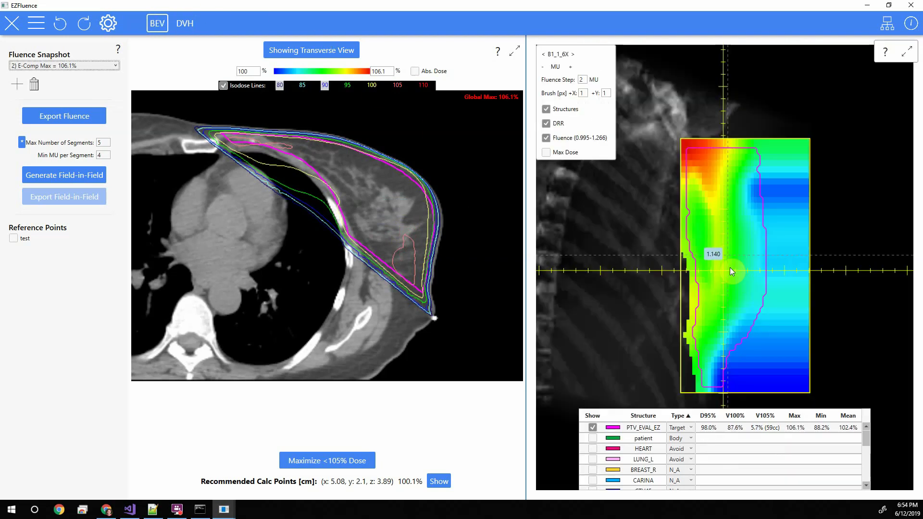
click(91, 67)
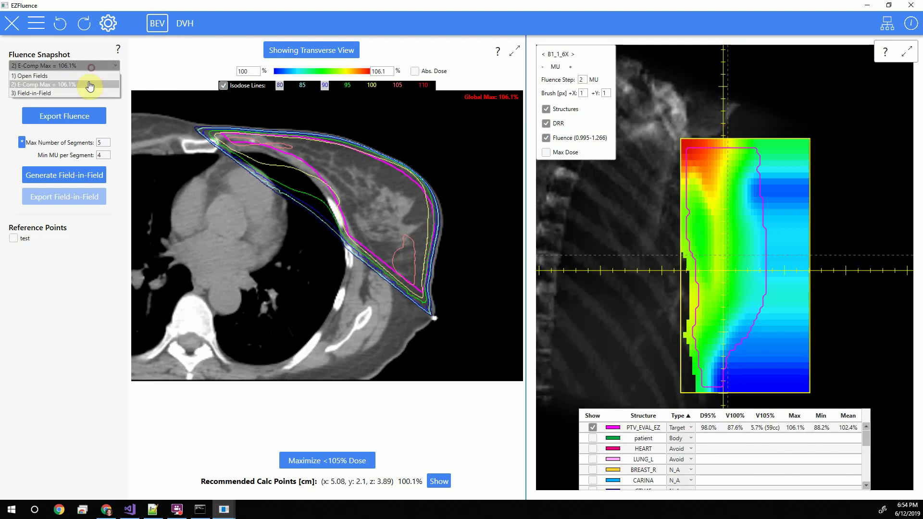
click(93, 93)
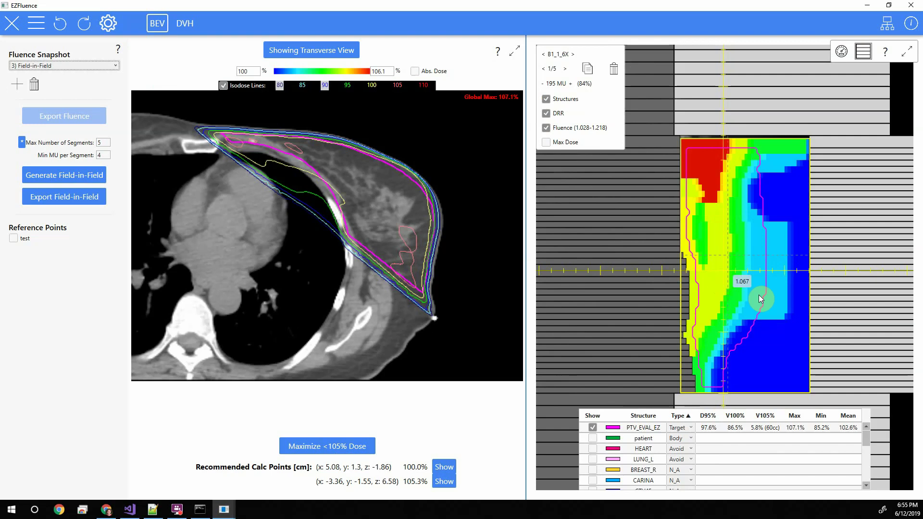
Step through the segments of field B1_1_6X and return to its first segment.
scroll(759, 295, down, 4)
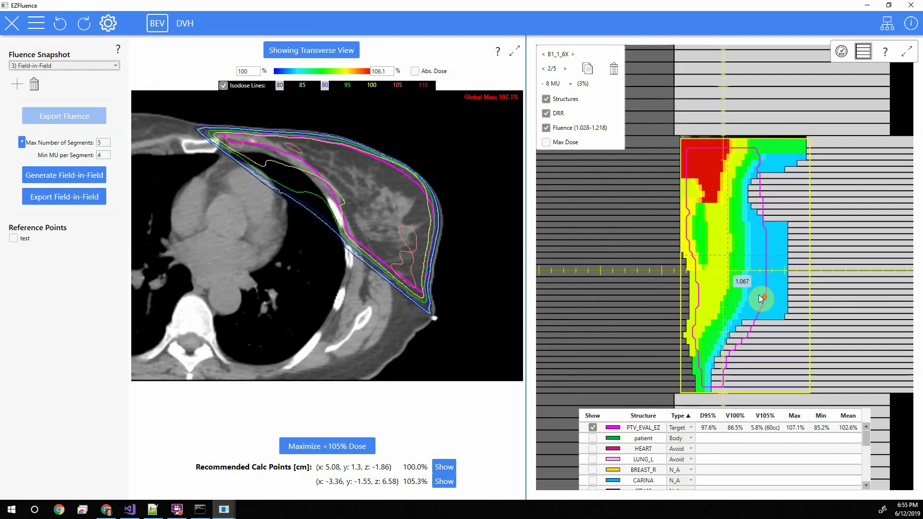
scroll(759, 296, up, 2)
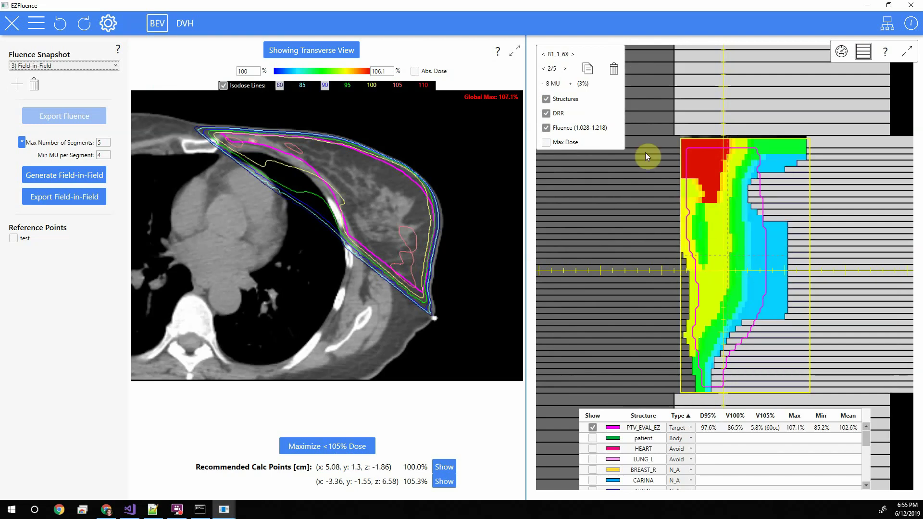
click(544, 68)
click(544, 69)
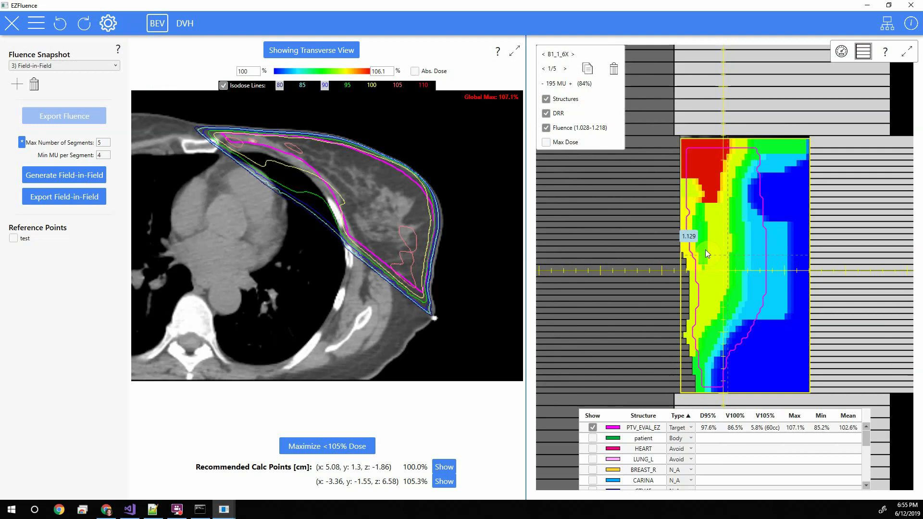
Compare fields B1_1_6X and B1_2_6X in the beam's eye view, ending on B1_2_6X.
key(Right)
key(Left)
key(Right)
key(Left)
key(Right)
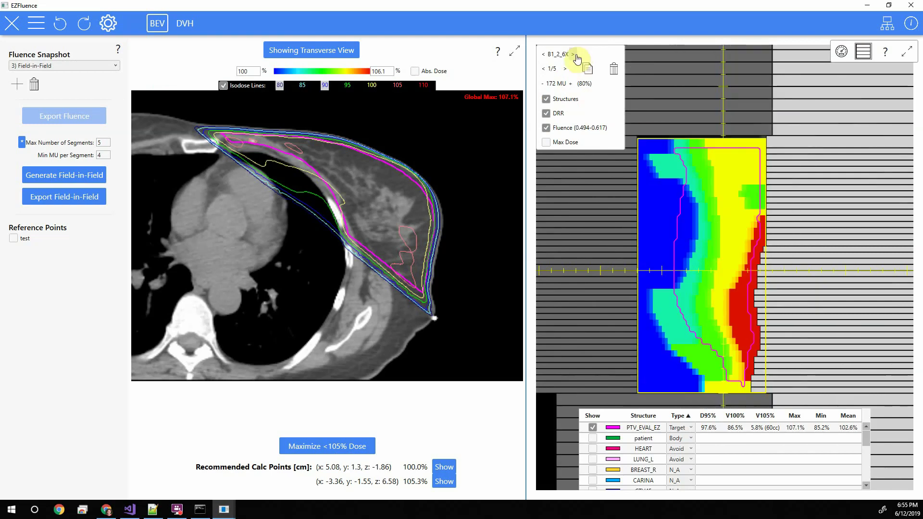
click(542, 55)
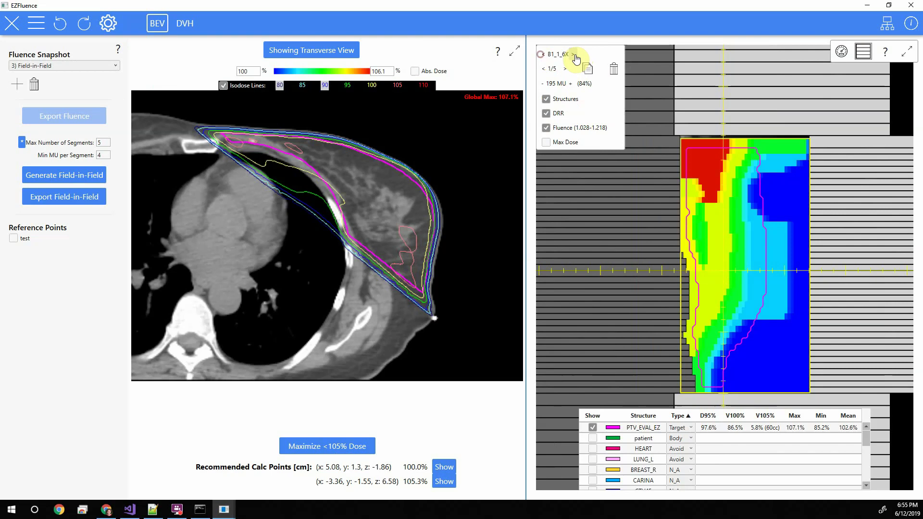
click(573, 55)
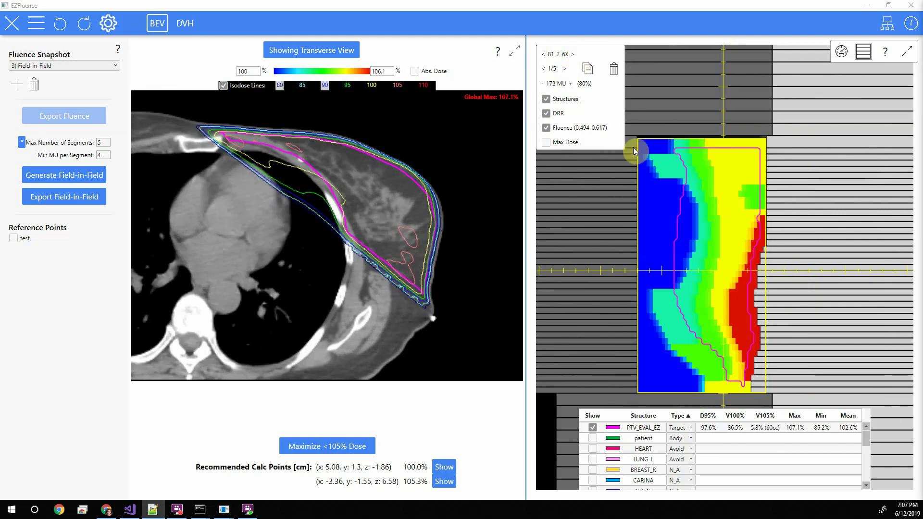
Show the beamlet view through the middle of field B1_2_6X, check the DVH, and return to the beam's eye view.
mouse_move(694, 230)
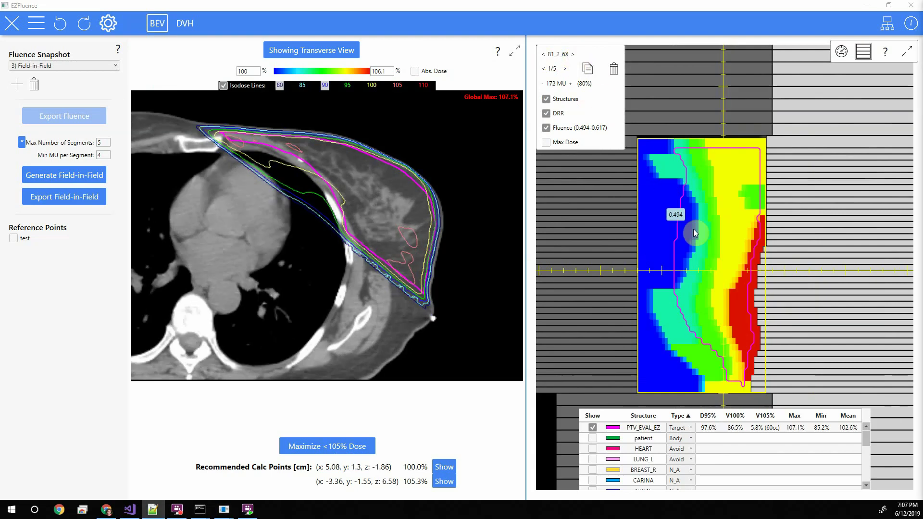
click(716, 255)
right_click(701, 269)
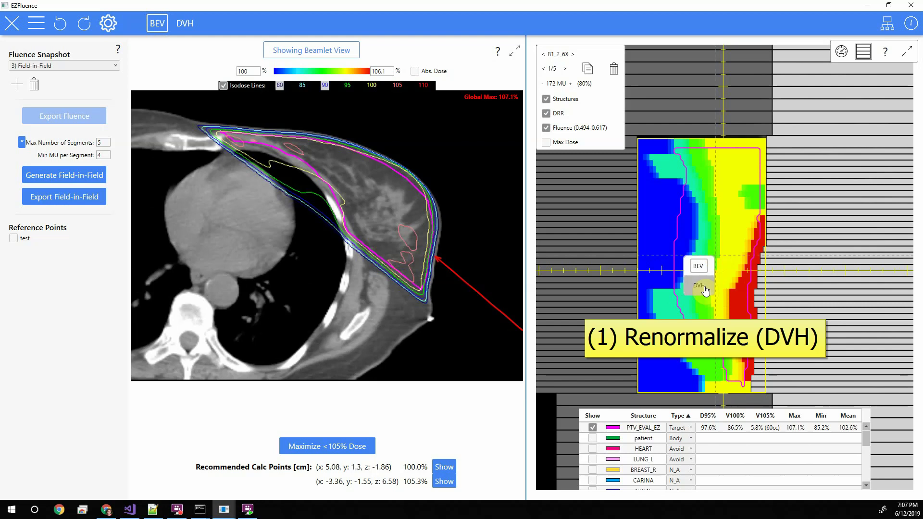
click(699, 286)
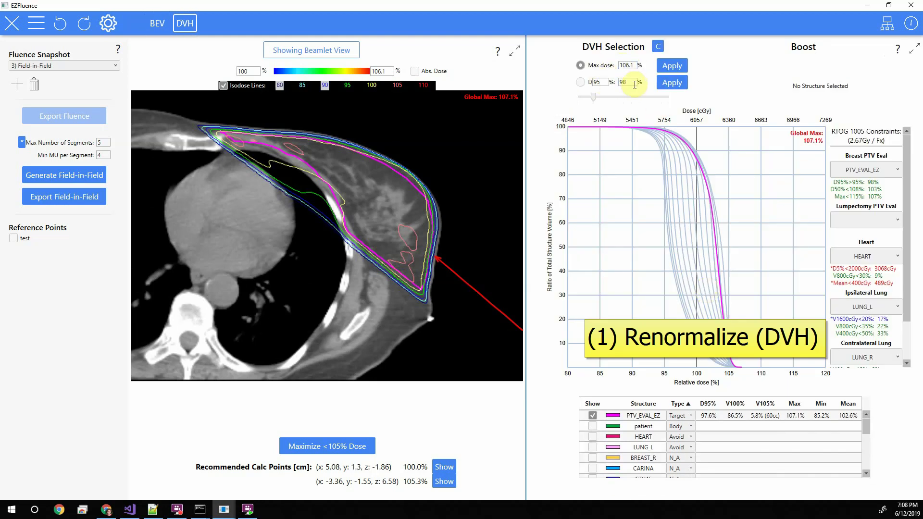
right_click(684, 246)
click(683, 247)
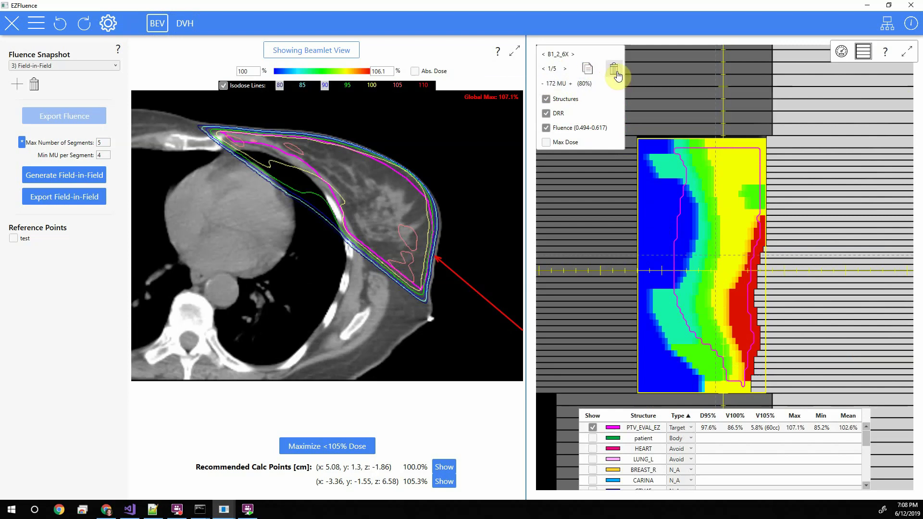
Push the left-bank MLC leaves inward along the middle of segment 2 of field B1_2_6X.
scroll(714, 238, down, 1)
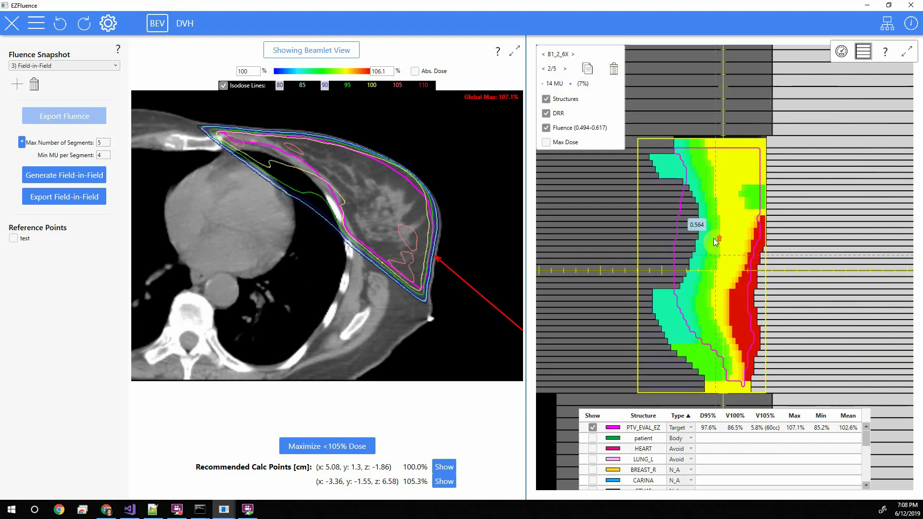
drag(718, 207, 713, 275)
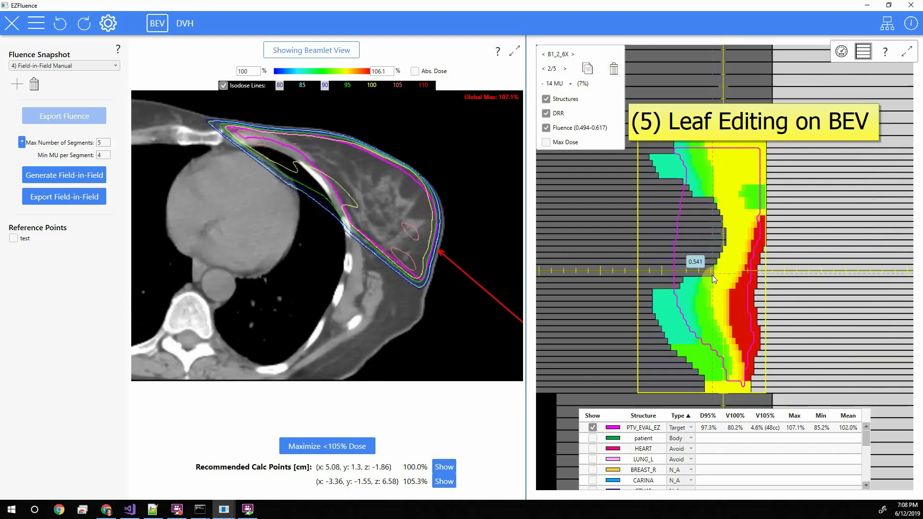
click(394, 172)
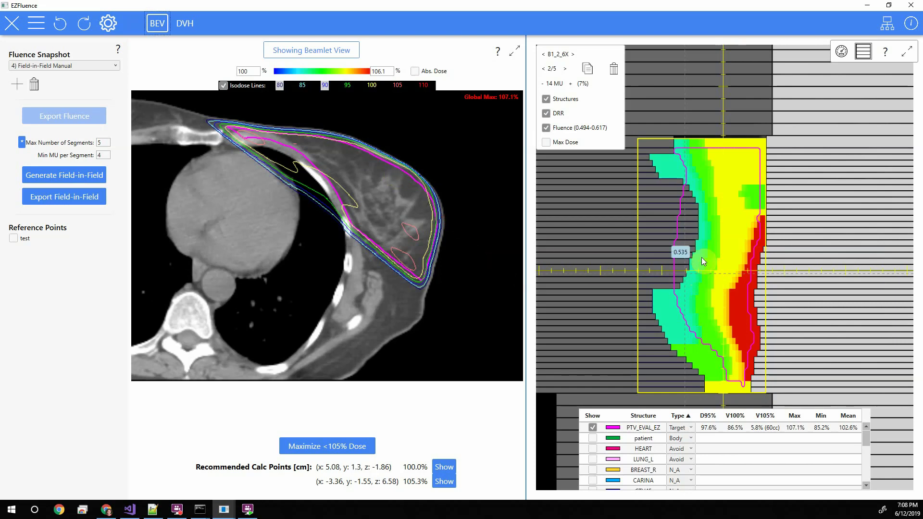
Inspect the dose in the beamlet view at points above the centre of field B1_2_6X.
click(722, 243)
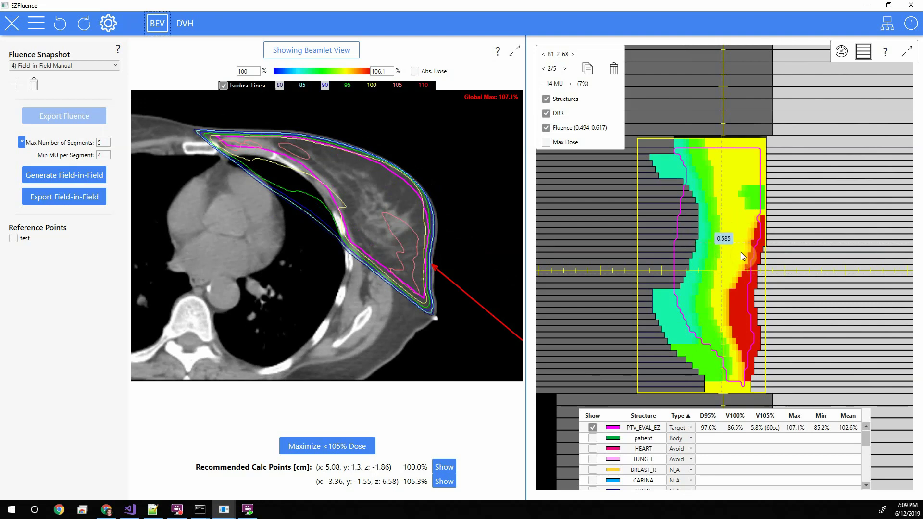
drag(742, 252, 736, 226)
click(548, 128)
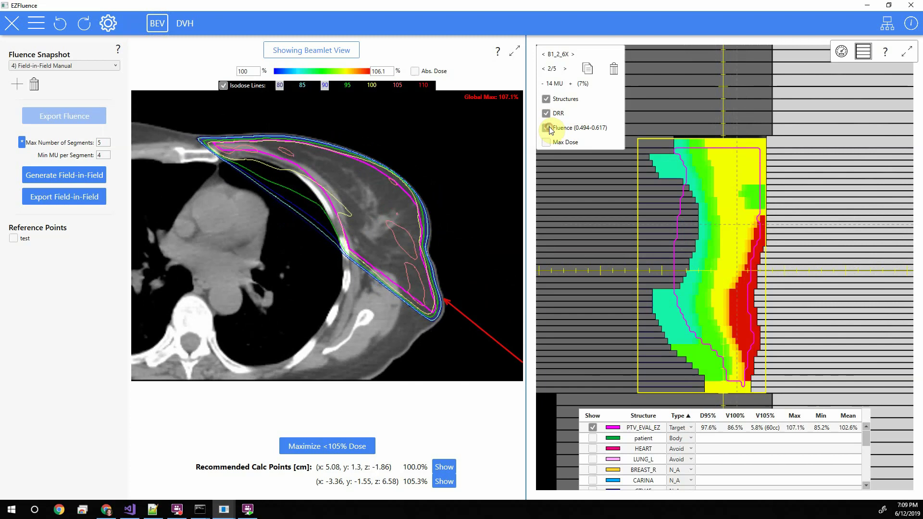
Examine the leaf shapes and MU of each segment of field B1_2_6X, ending on the first segment.
click(543, 68)
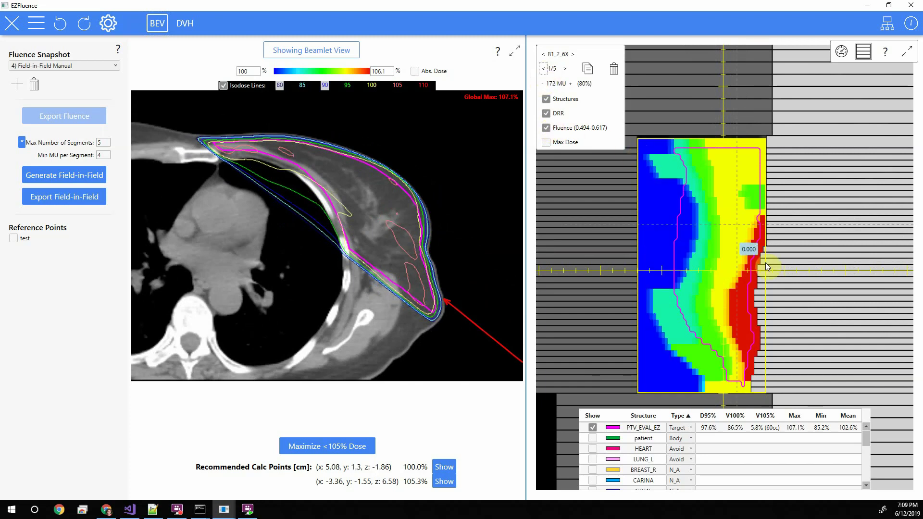
scroll(766, 262, up, 3)
scroll(766, 263, up, 1)
scroll(766, 263, down, 3)
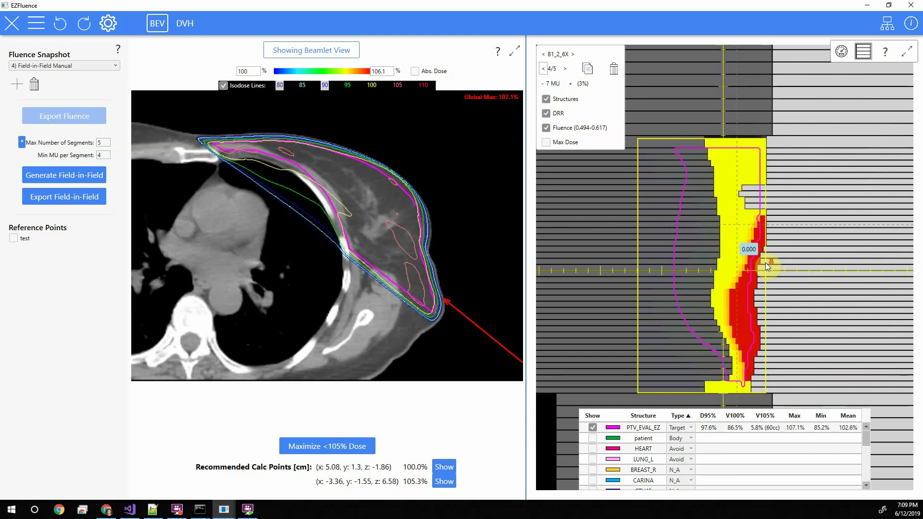
scroll(765, 263, down, 1)
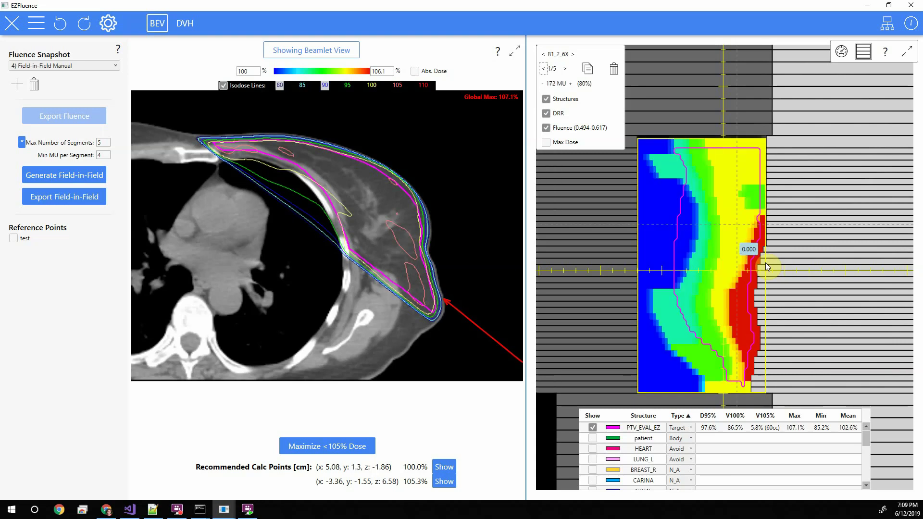
Display the Max Dose map instead of fluence for field B1_2_6X and check the dose colour scale's limits.
click(583, 143)
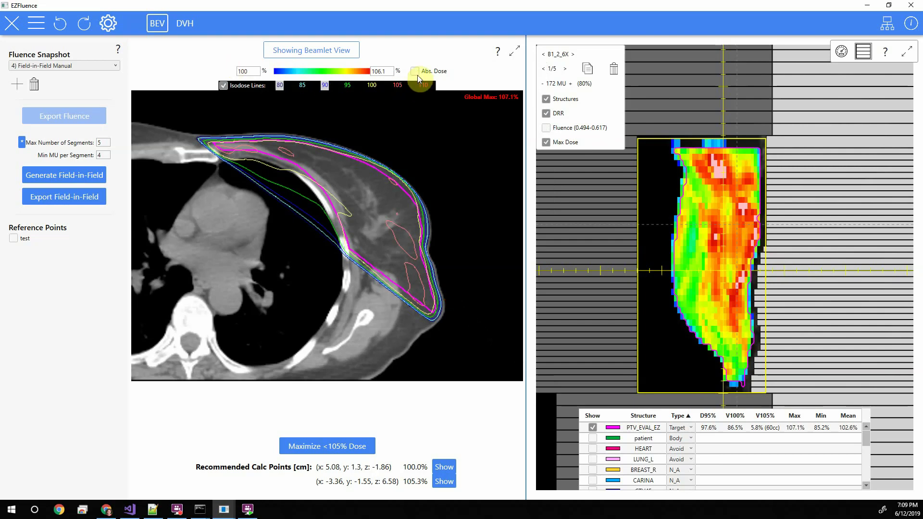
mouse_move(743, 229)
click(381, 73)
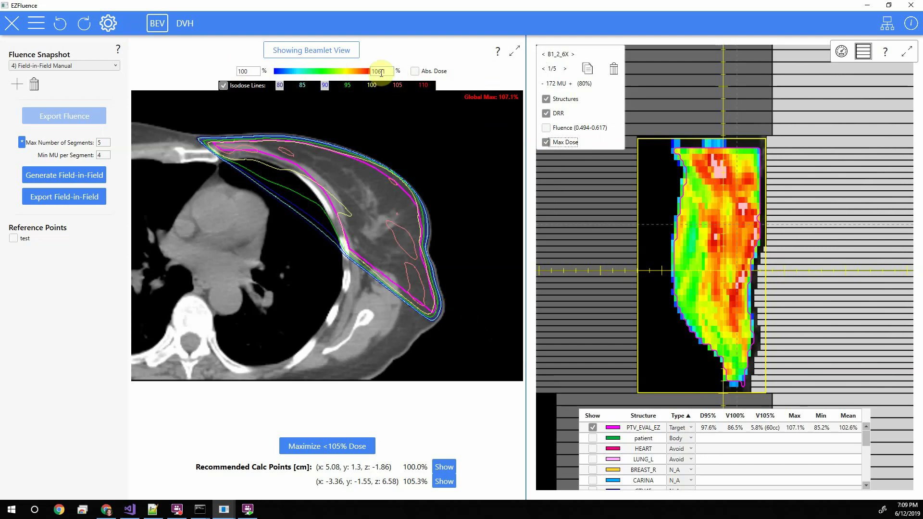
click(249, 74)
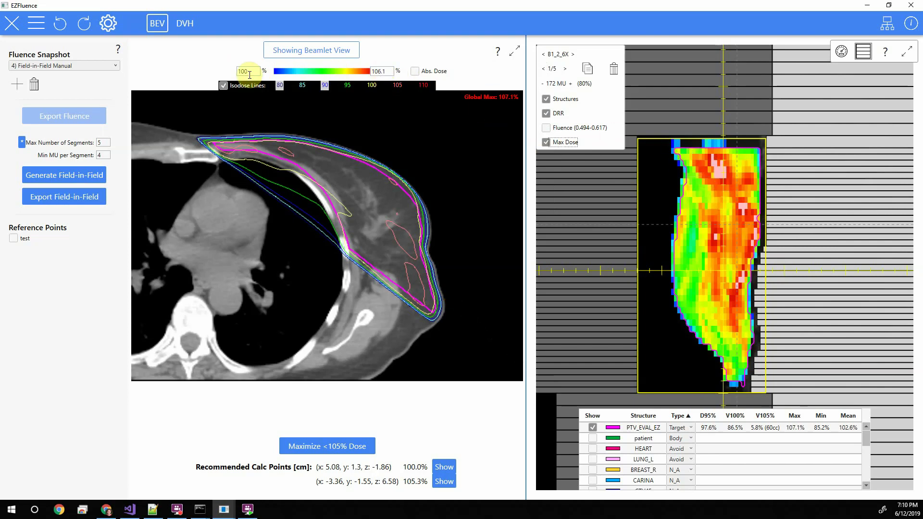
click(392, 74)
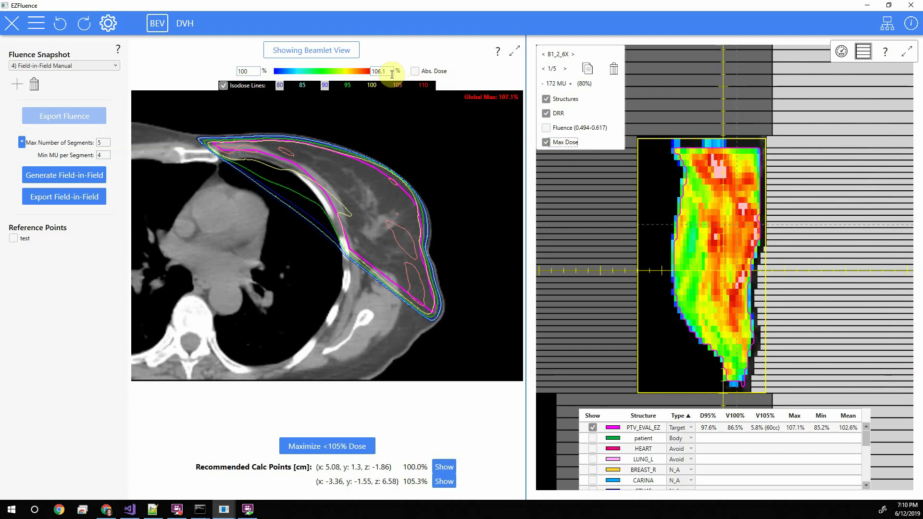
Inspect the maximum dose at hot spots in the upper part of field B1_2_6X while going through its segments.
mouse_move(706, 207)
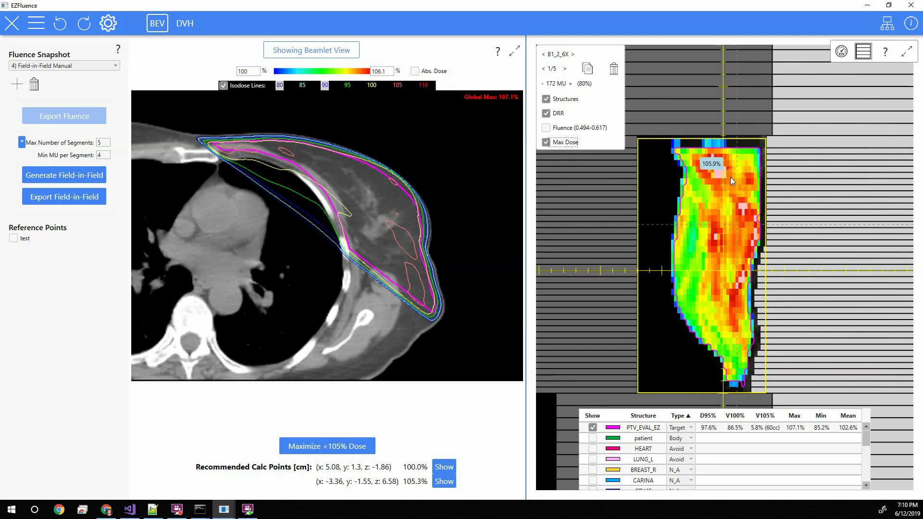
scroll(731, 190, down, 3)
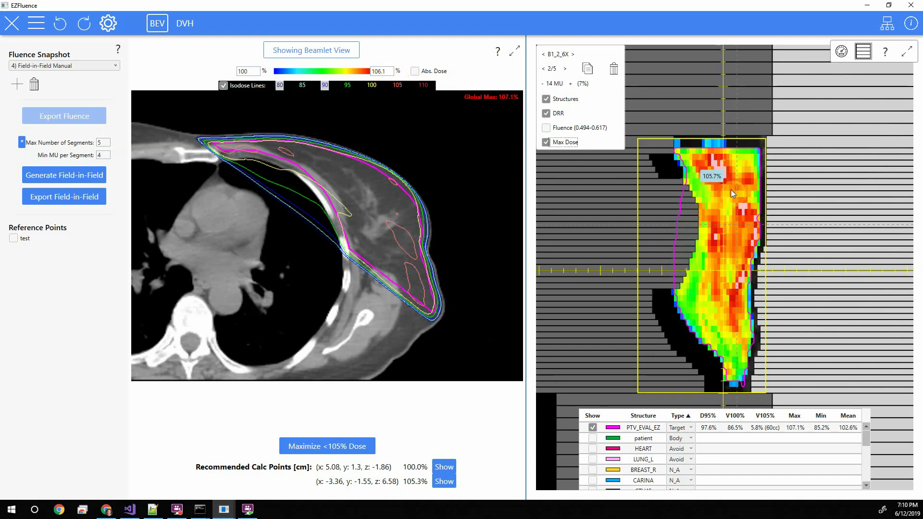
click(724, 153)
drag(724, 153, 728, 178)
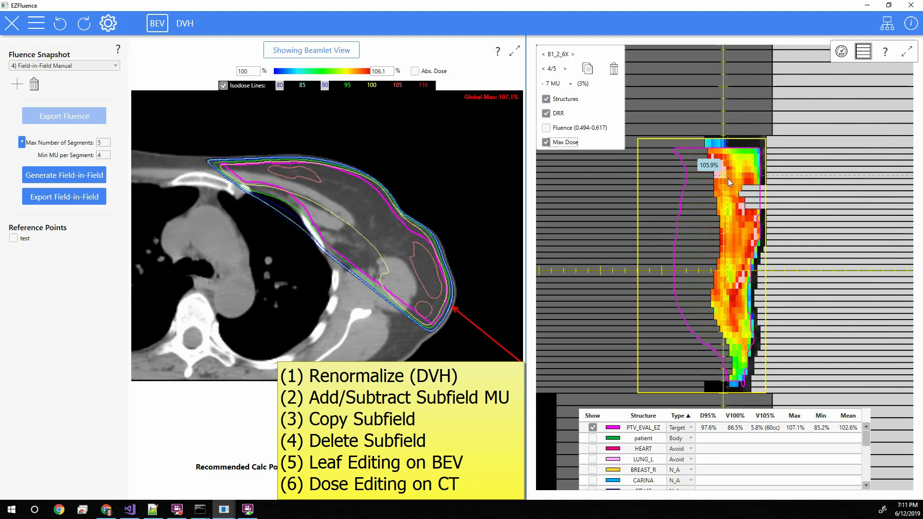
Renormalize the plan to a maximum dose of 105% in the DVH view.
right_click(729, 178)
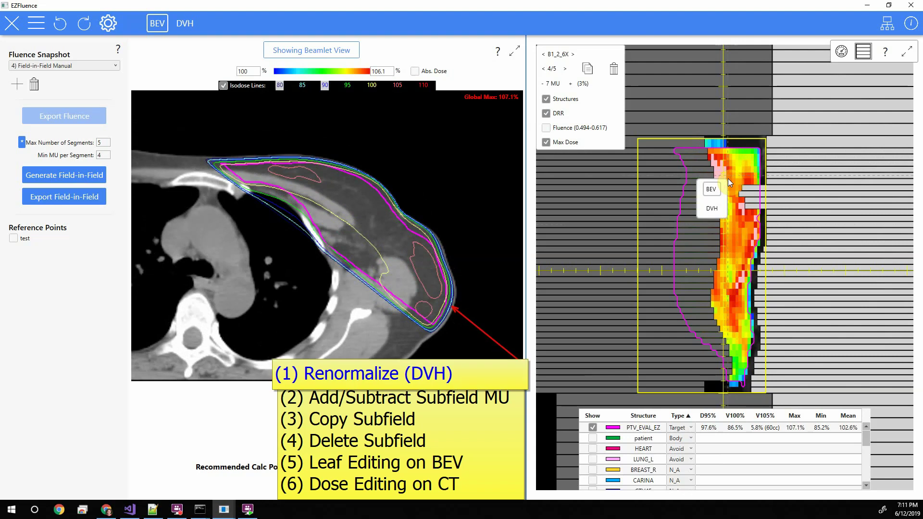
click(712, 207)
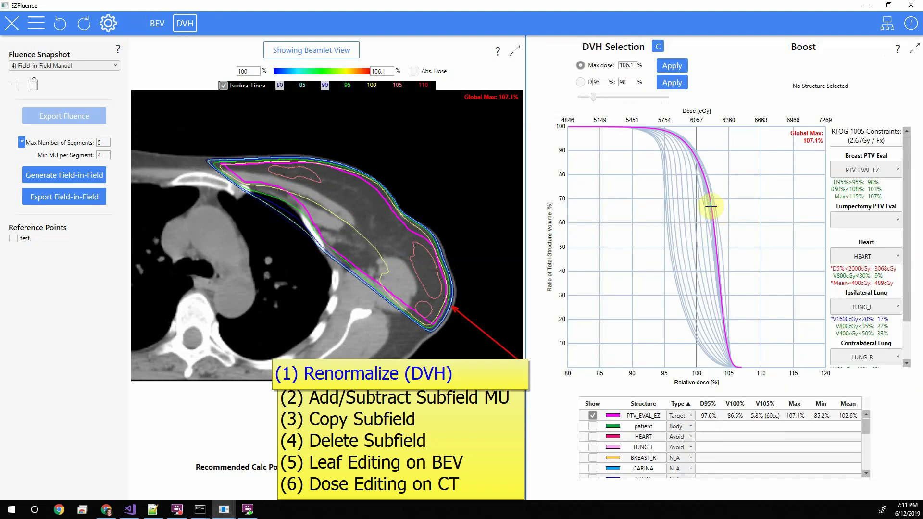
double_click(628, 65)
text(105)
key(Return)
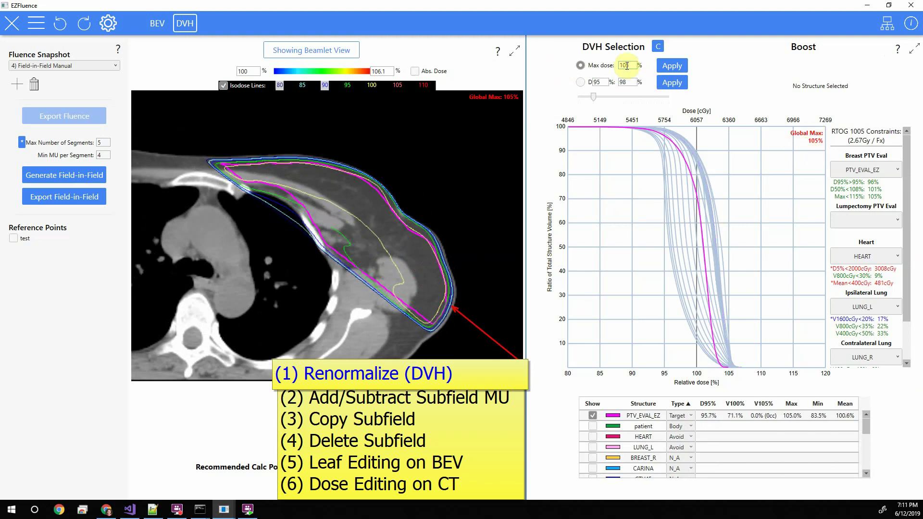
Renormalize the plan to a maximum dose of 107%.
key(BackSpace)
text(7)
key(Return)
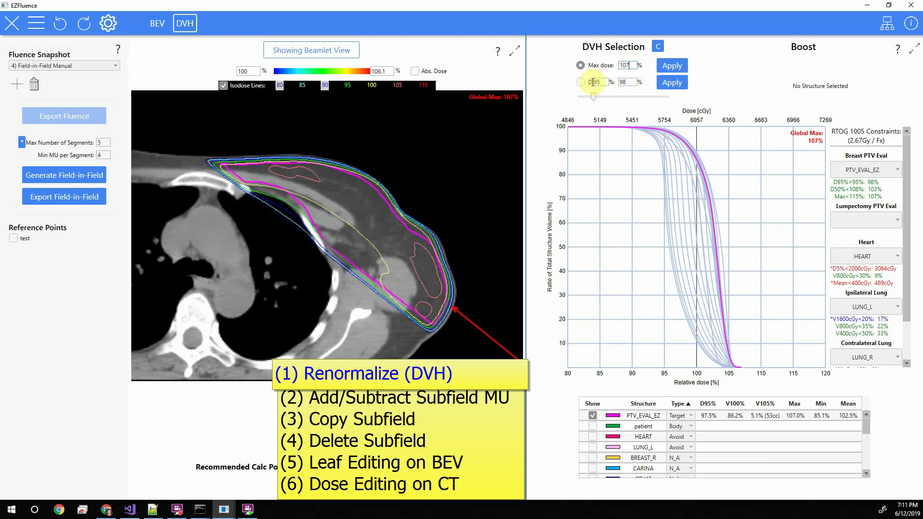
Renormalize the plan so that 95% of the target volume receives 100% of the dose.
double_click(627, 82)
text(100)
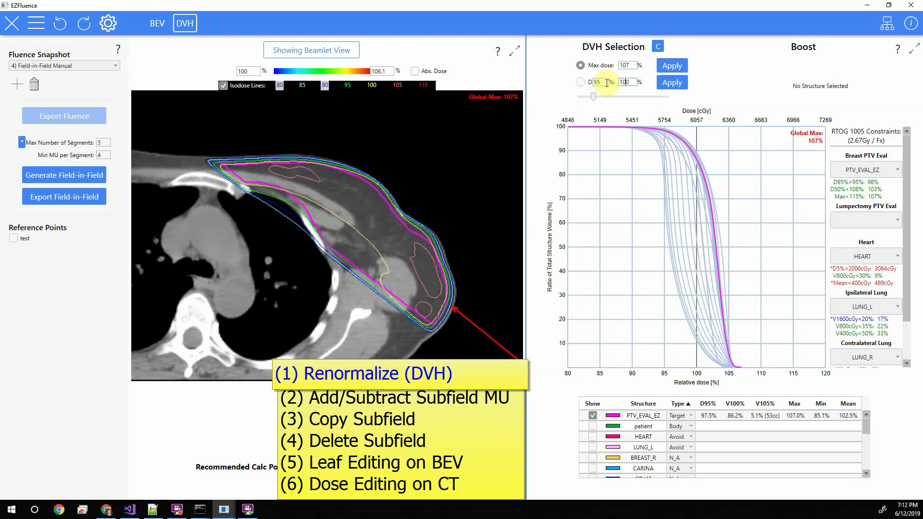
key(Return)
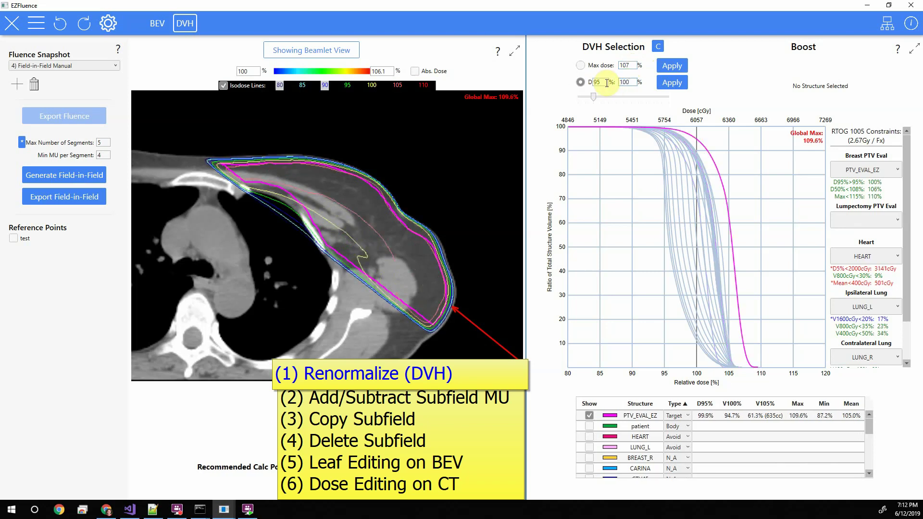
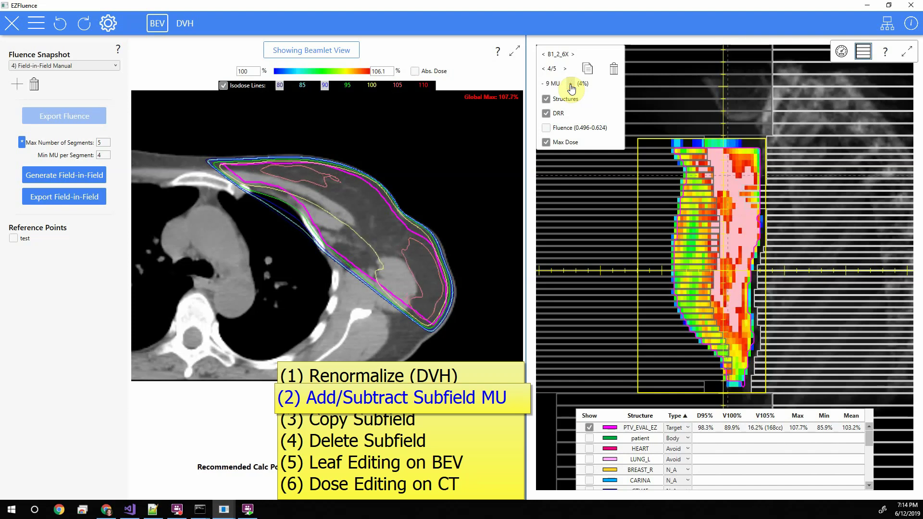
Reduce segment 4 of field B1_2_6X to 7 MU and make a copy of that segment.
click(571, 88)
scroll(571, 88, down, 3)
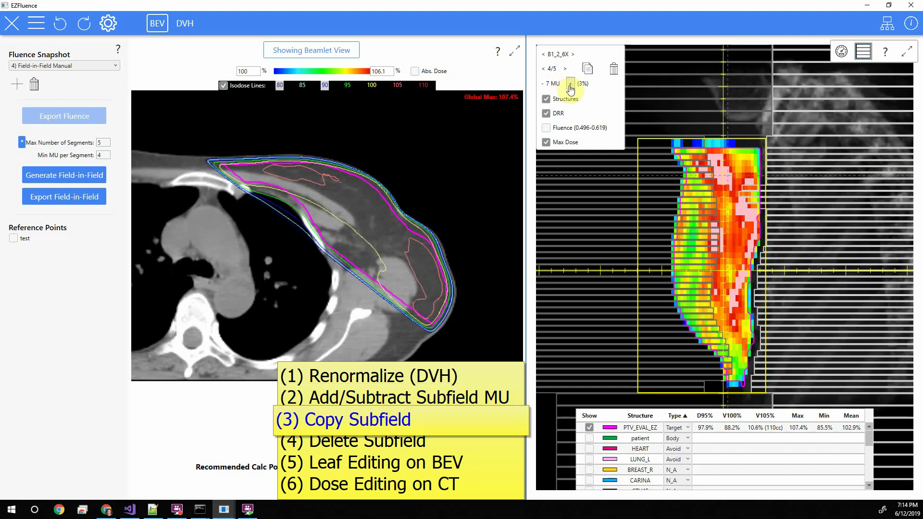
click(588, 72)
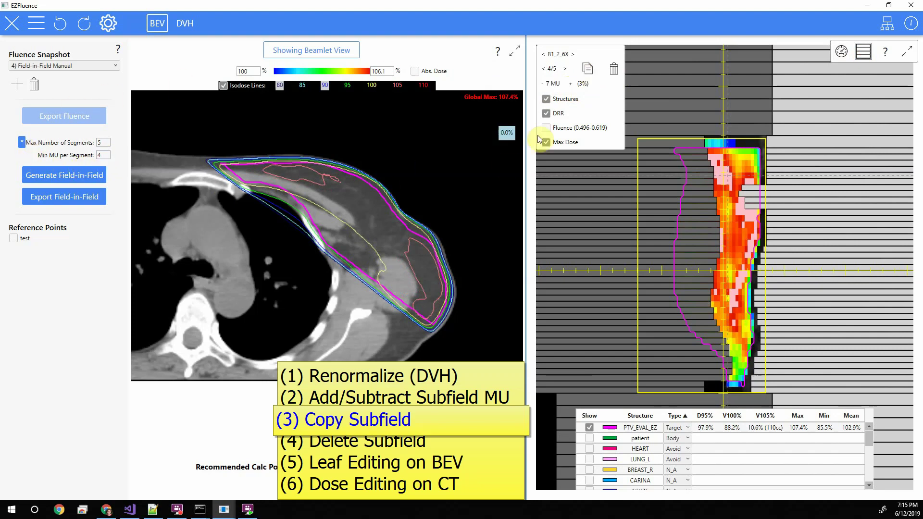
click(588, 69)
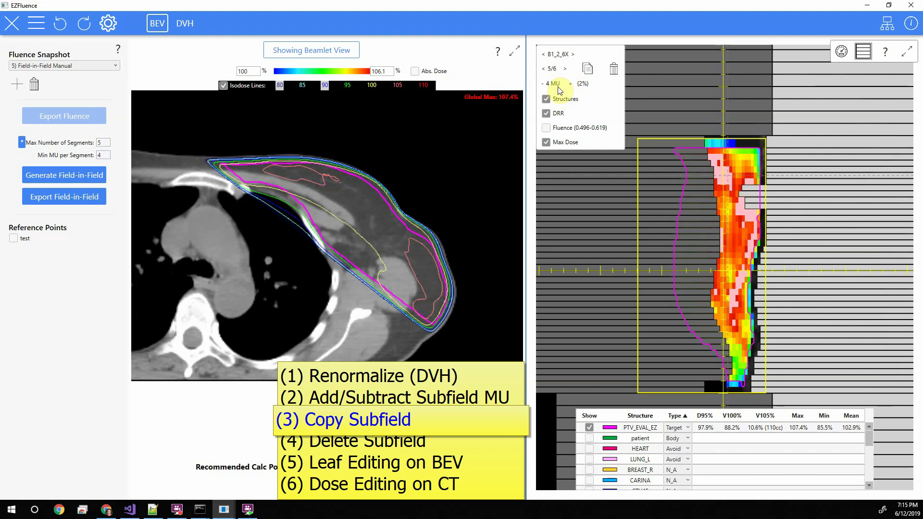
key(Tab)
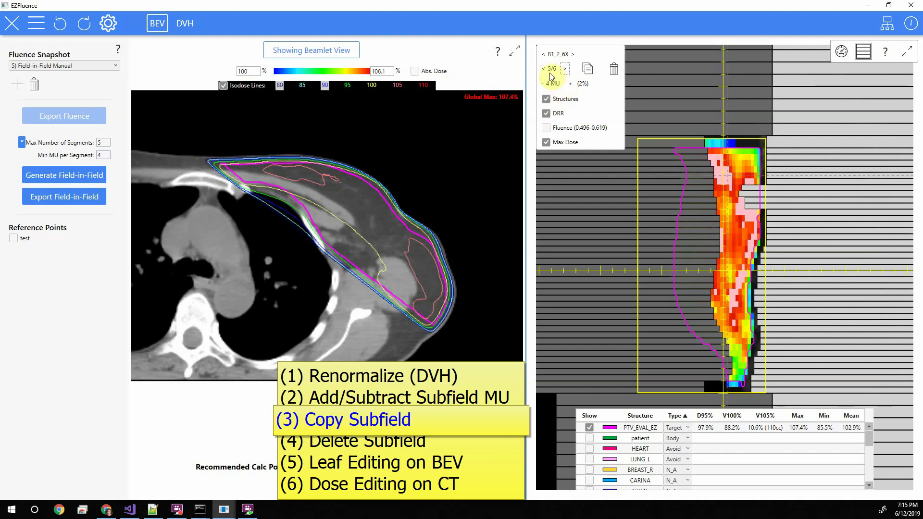
Compare segment 4 of field B1_2_6X with its copy, checking the maximum dose in the hot region near the top.
click(541, 72)
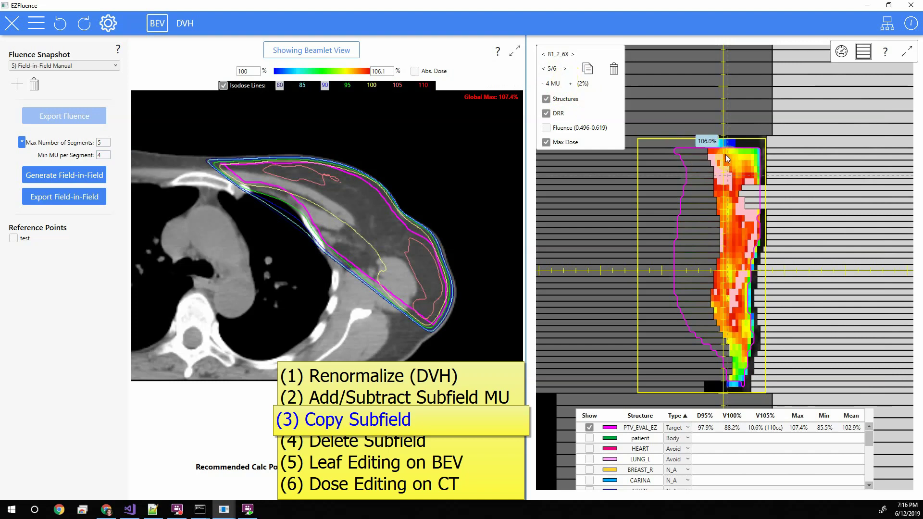
drag(726, 154, 734, 188)
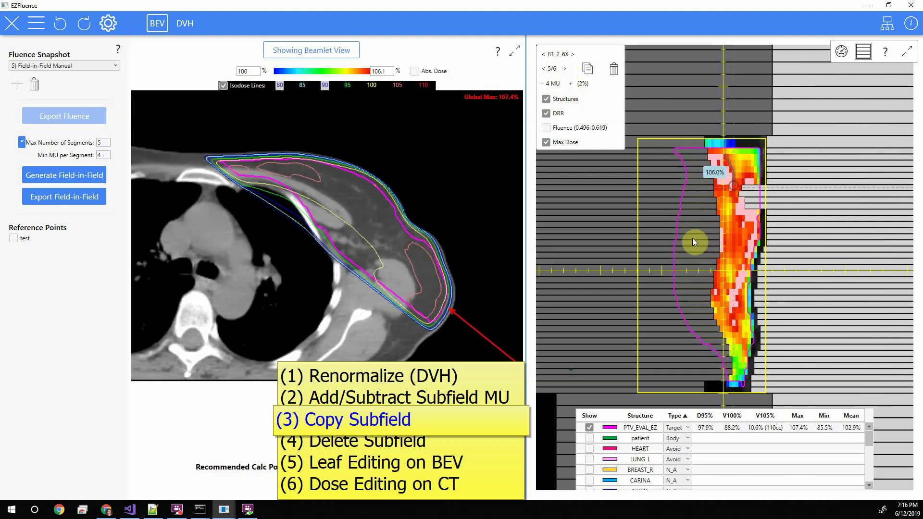
click(542, 69)
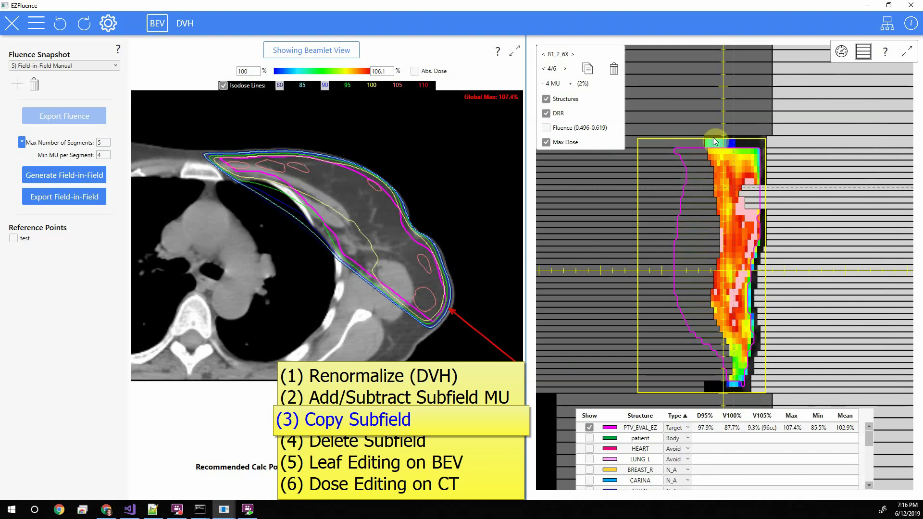
key(alt)
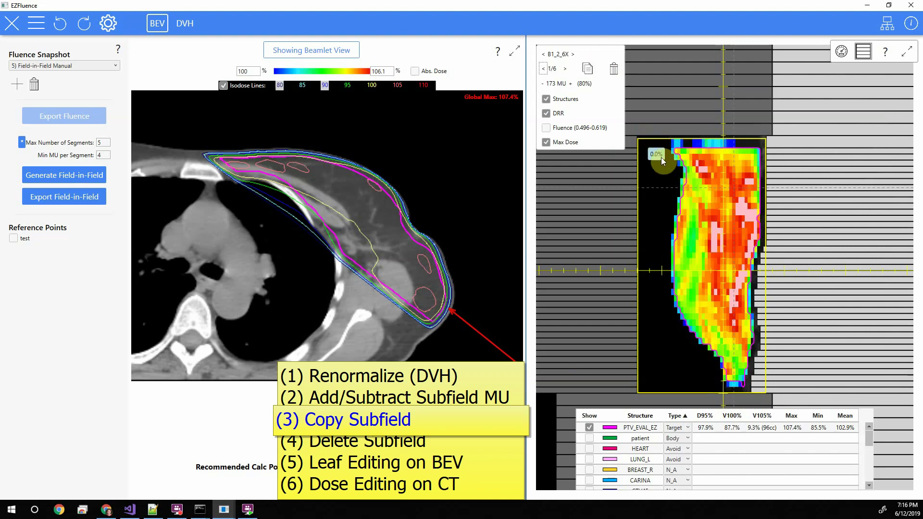
Copy the first segment of field B1_2_6X and display the new 4 MU segment 2.
click(588, 68)
click(566, 69)
click(543, 69)
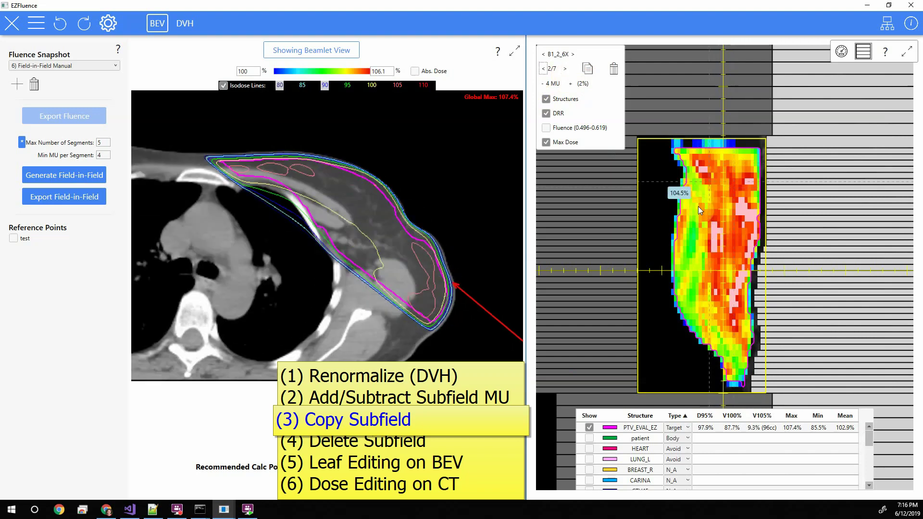
Switch to the fluence snapshot 5) Field-in-Field Manual and then back to 4) Field-in-Field Manual.
click(77, 65)
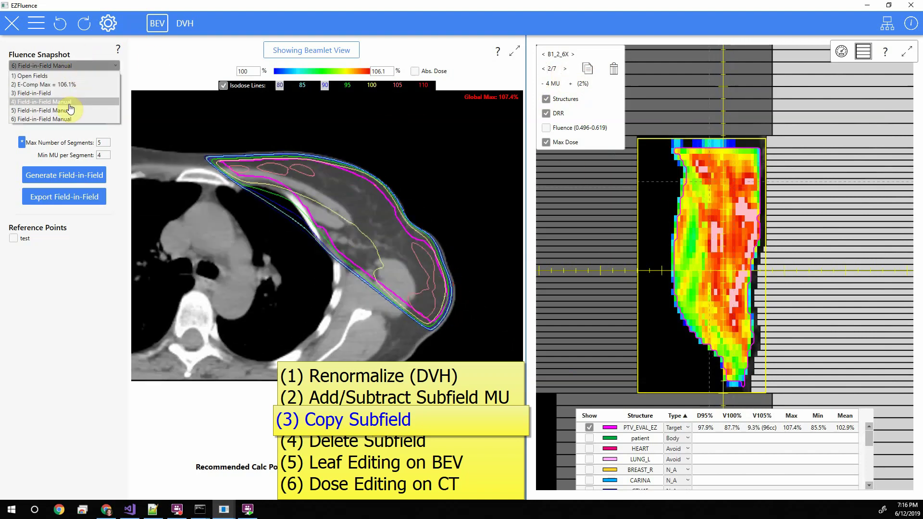
click(67, 110)
click(80, 67)
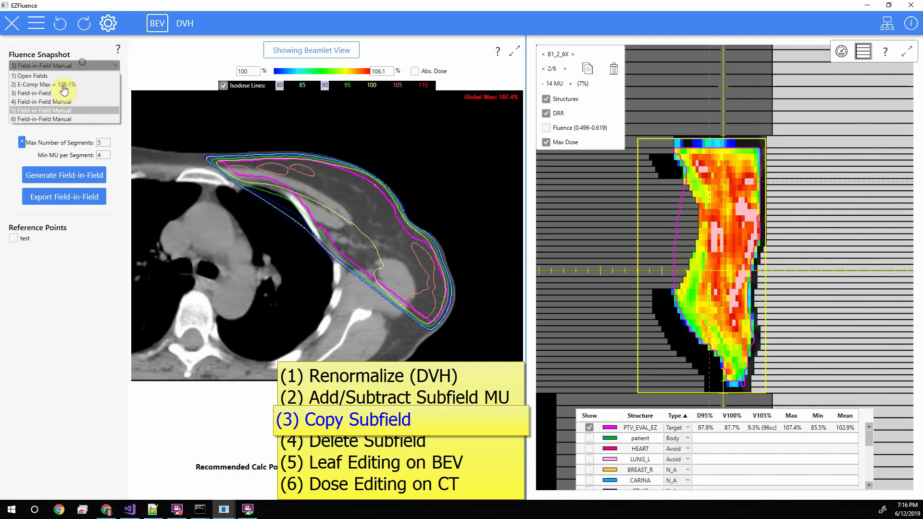
click(51, 101)
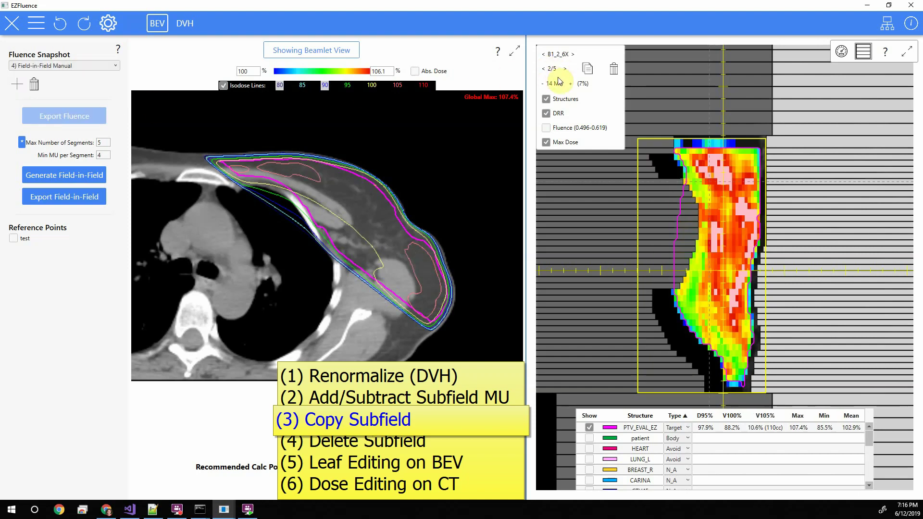
Display the fluence map instead of the maximum dose for field B1_1_6X and go to its segment 5.
click(588, 73)
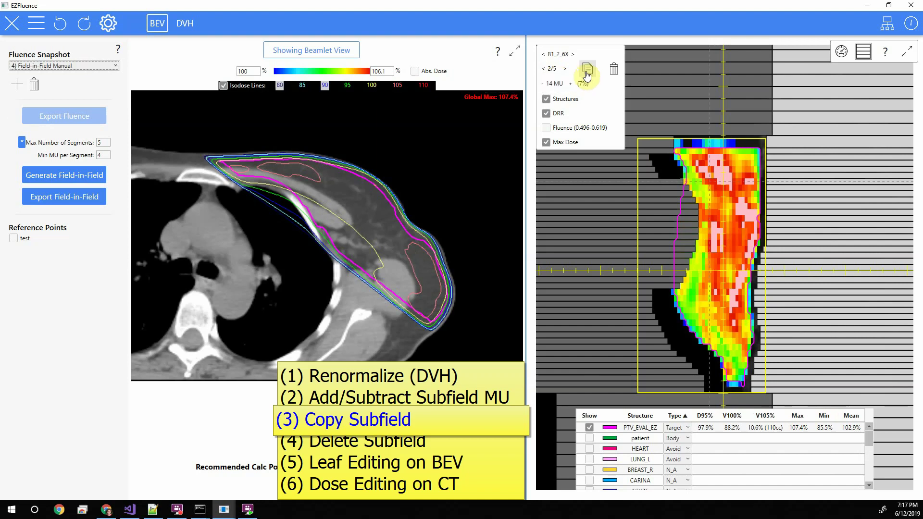
click(613, 72)
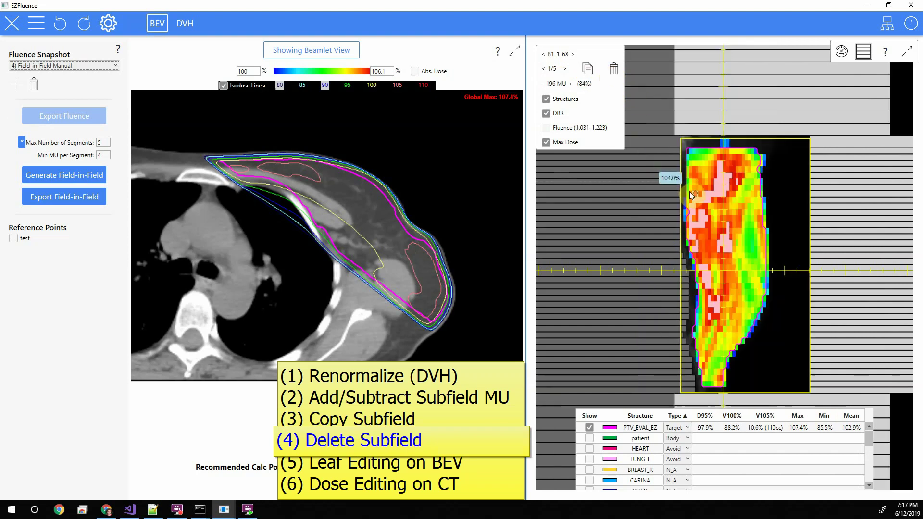
click(599, 147)
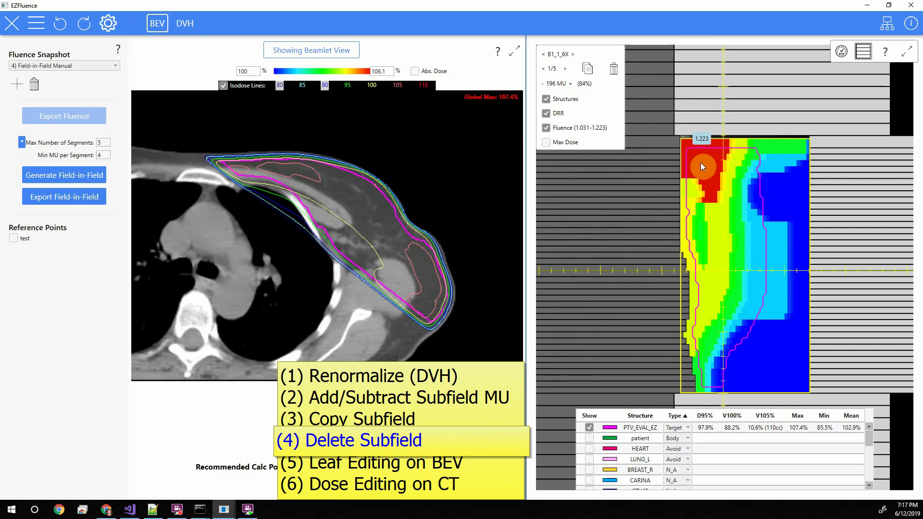
key(Left)
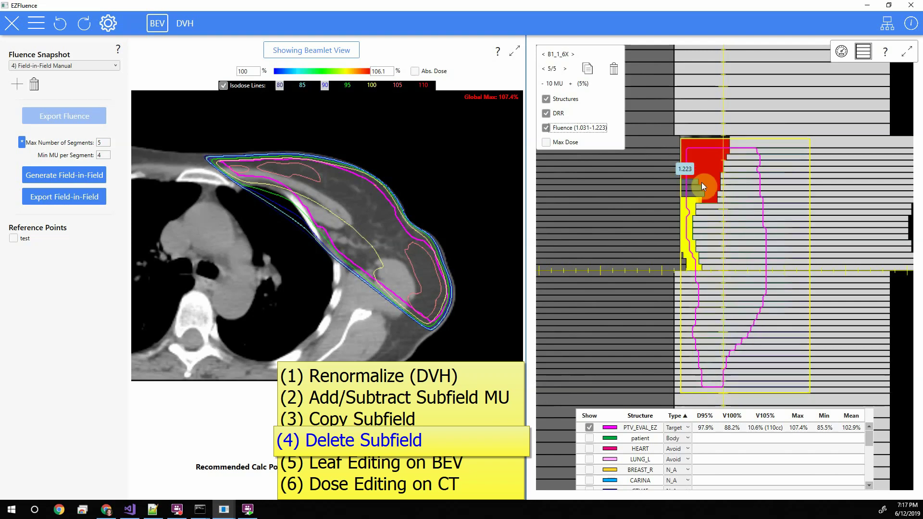
Check the CT dose under the highest-fluence area of segment 5 in field B1_1_6X, and delete that segment.
click(710, 164)
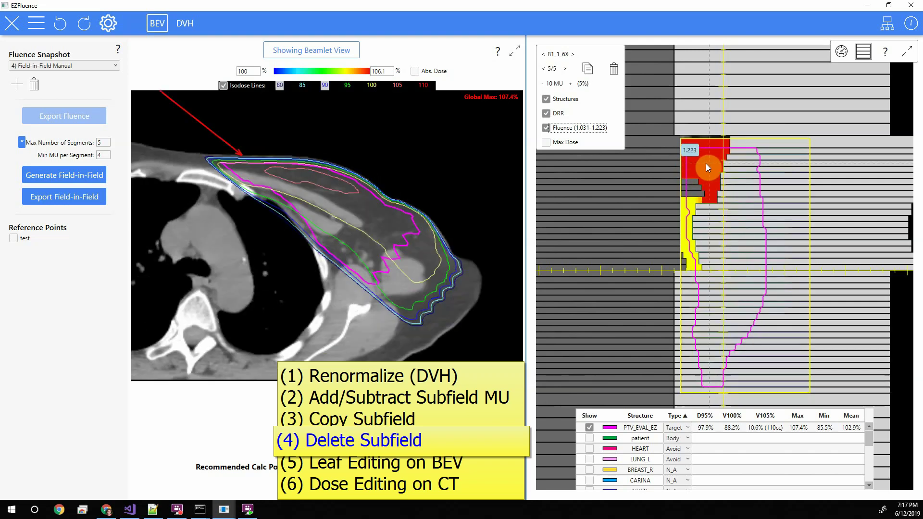
drag(706, 163, 710, 183)
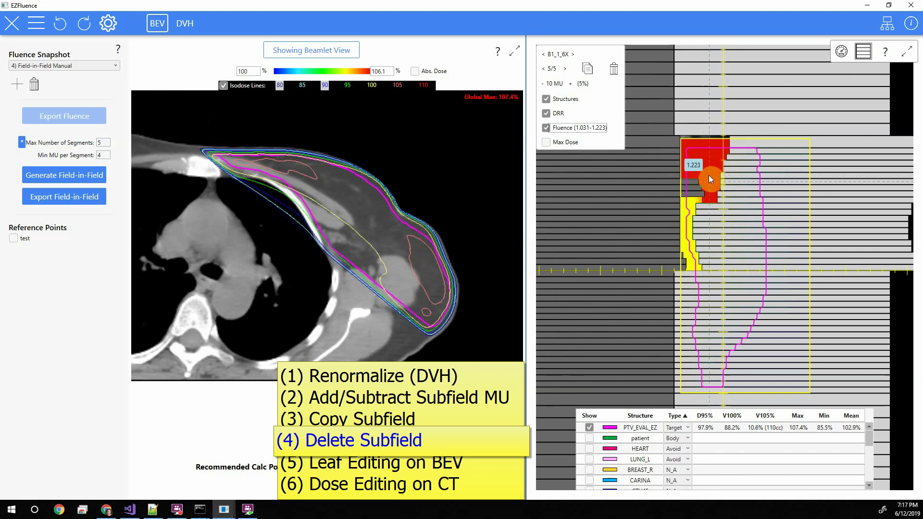
click(615, 71)
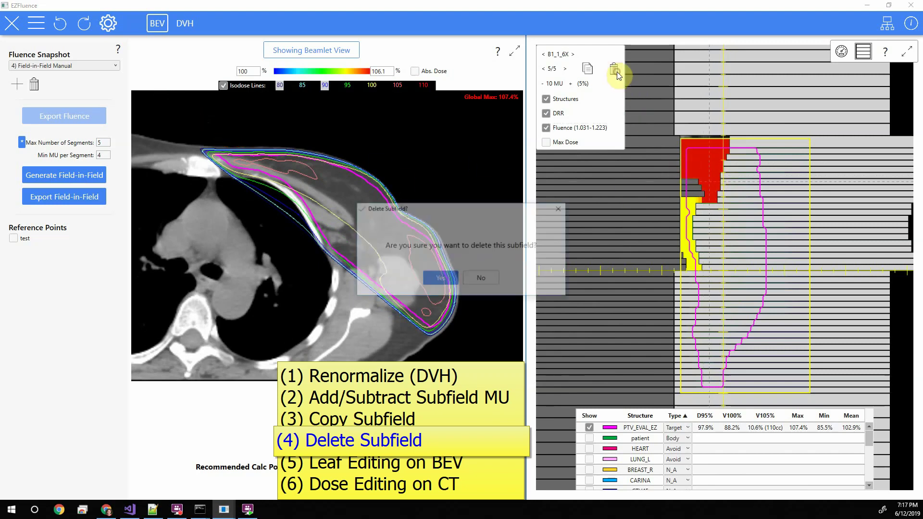
click(440, 278)
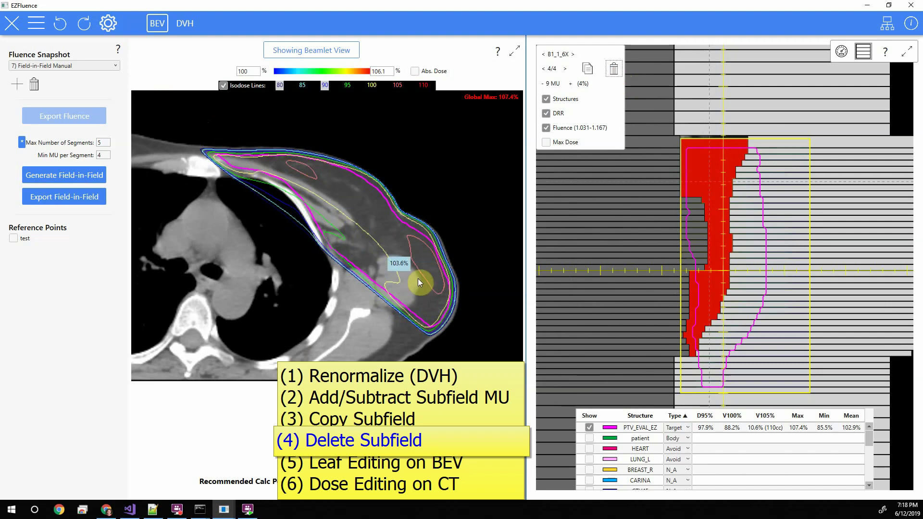
Browse the fluence snapshots and load 7) Field-in-Field Manual, the version without the deleted segment.
click(55, 65)
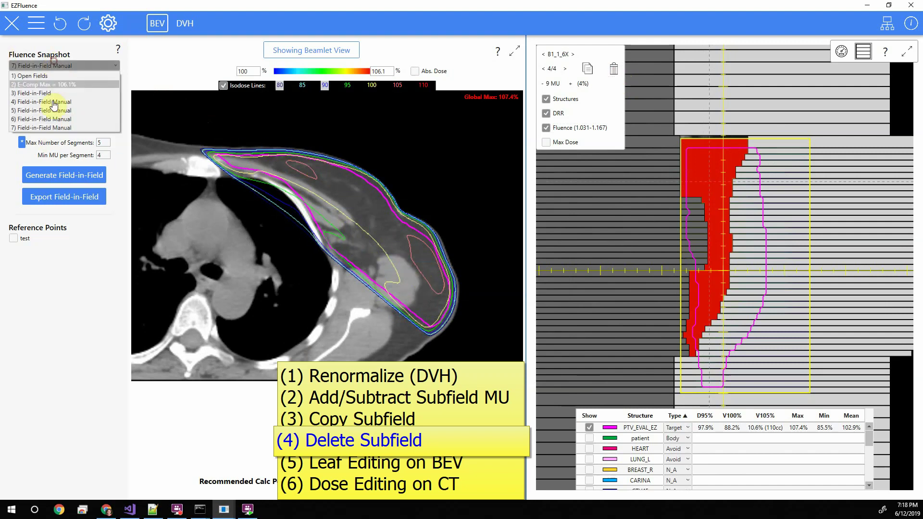
click(50, 128)
click(83, 69)
click(77, 127)
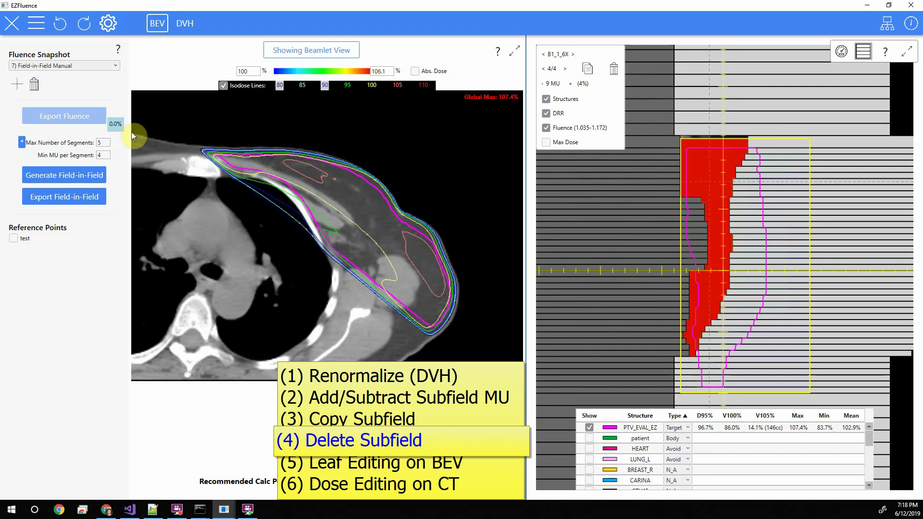
Show the DVH and compare the fluence snapshots 6) Field-in-Field Manual and 7) Field-in-Field Manual.
click(111, 68)
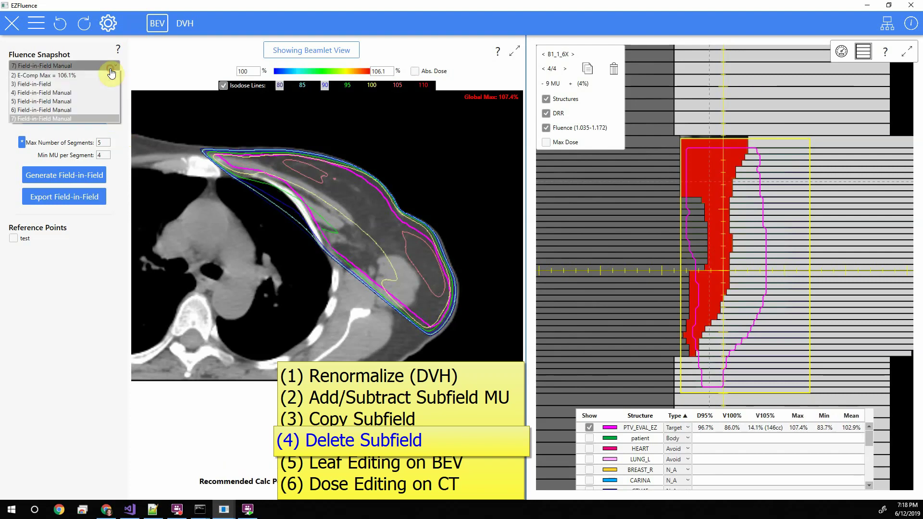
click(185, 24)
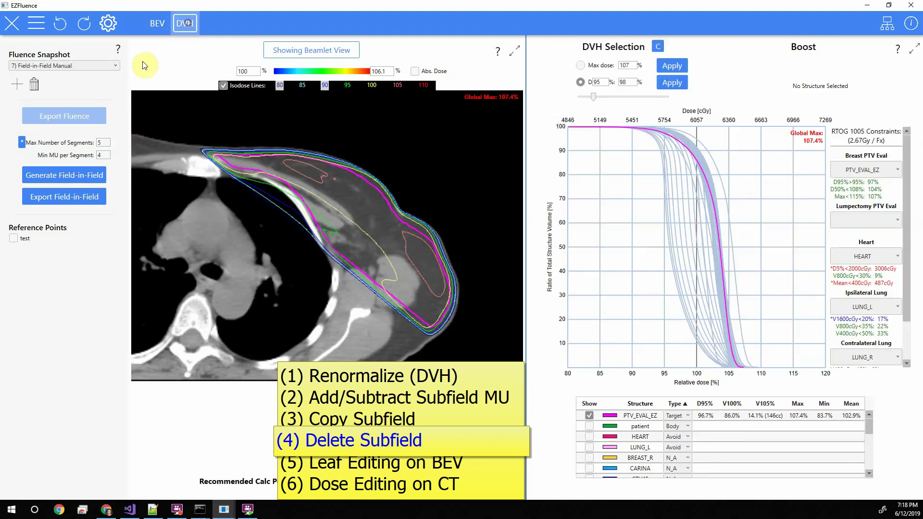
click(113, 68)
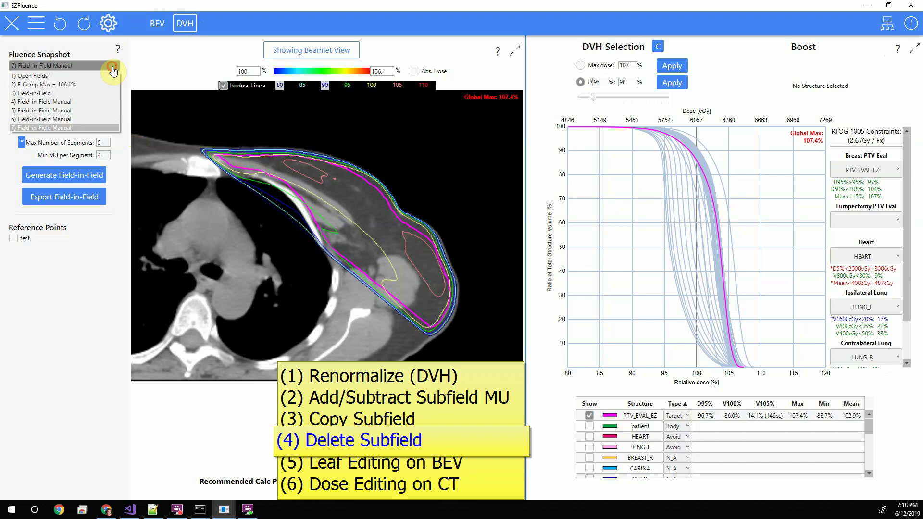
click(114, 69)
scroll(114, 69, up, 1)
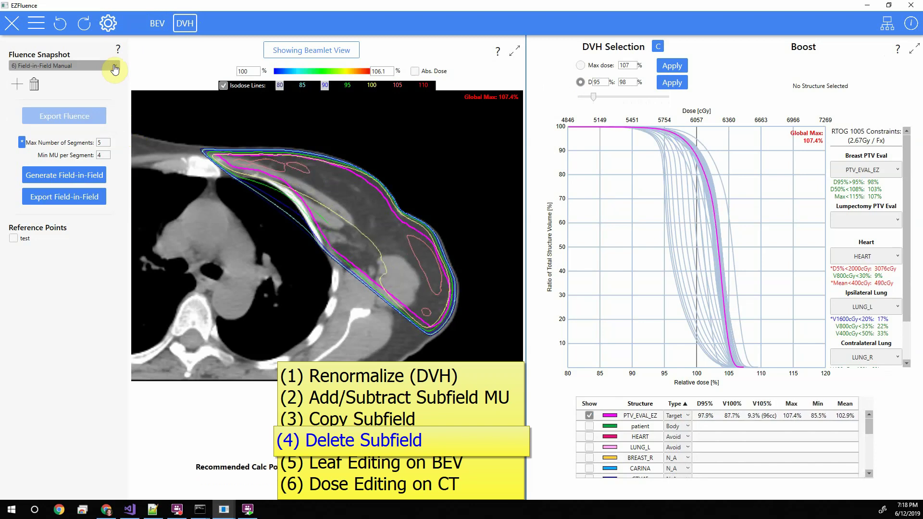
scroll(115, 69, down, 1)
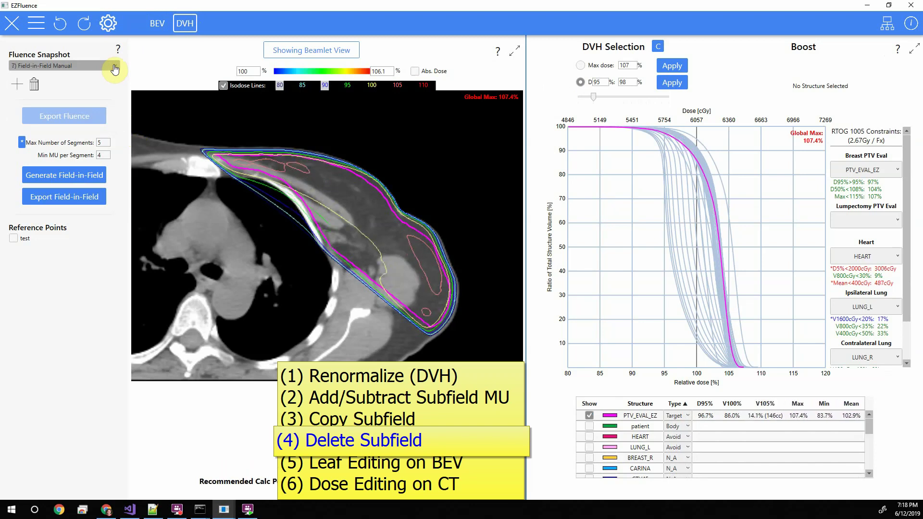
scroll(114, 68, up, 1)
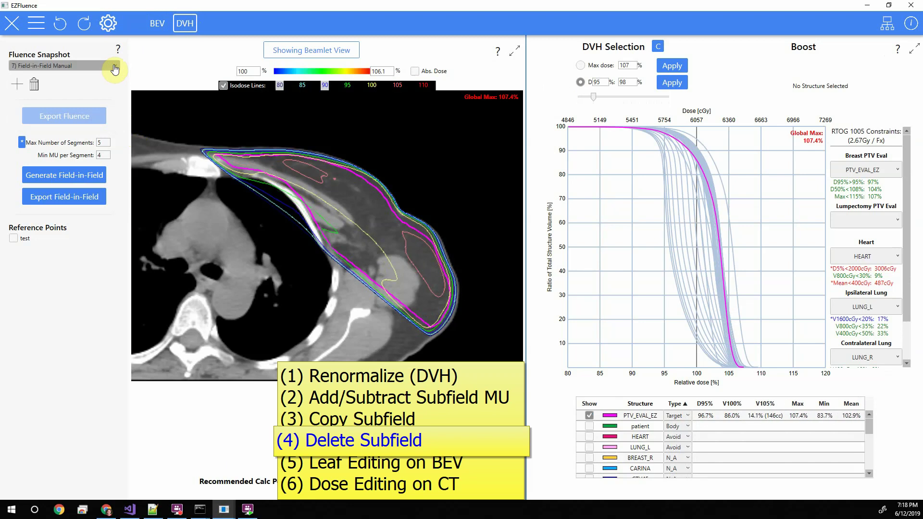
scroll(115, 69, down, 1)
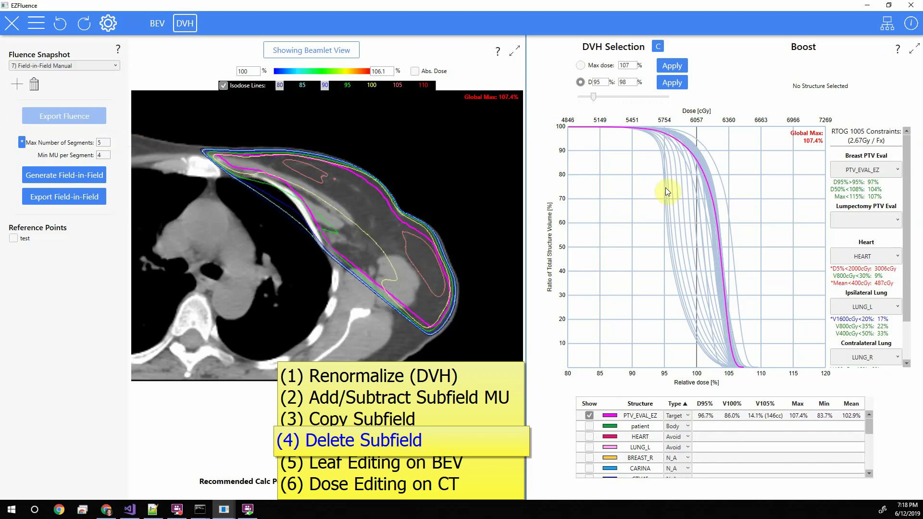
Clear the old DVH comparison curves and alternate between snapshots 6) and 7) Field-in-Field Manual to compare only those two.
click(658, 49)
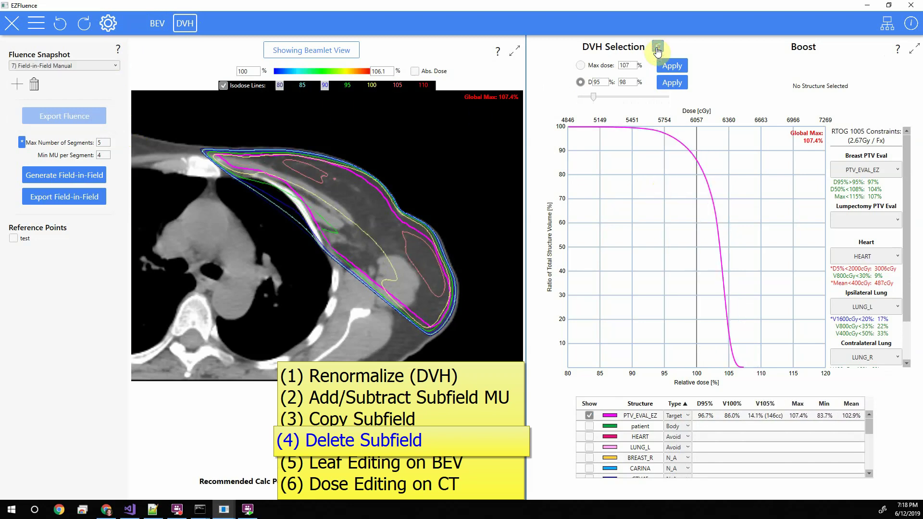
click(86, 66)
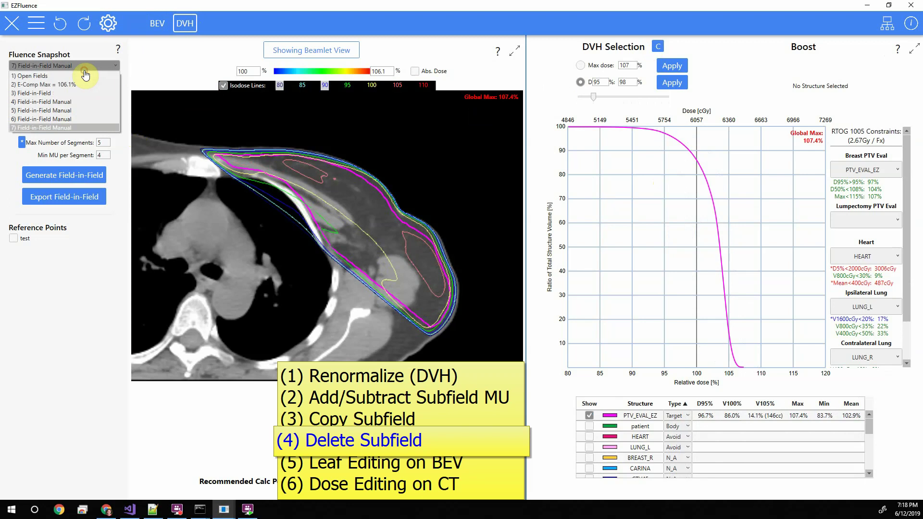
click(73, 119)
key(Delete)
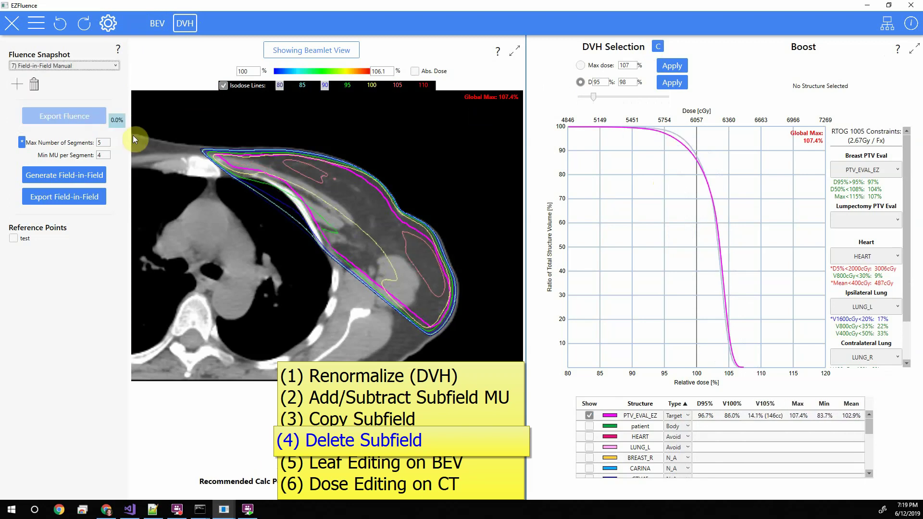
key(Up)
key(Down)
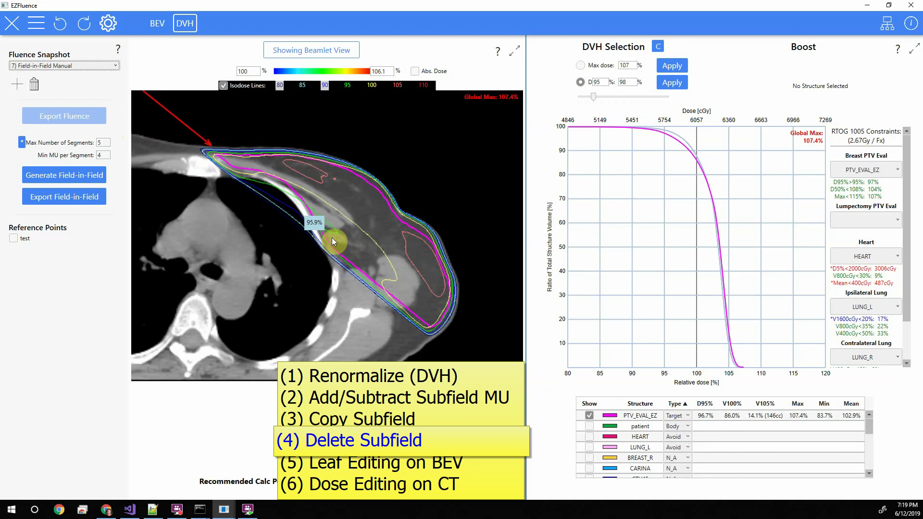
Return to the beam's eye view and load snapshot 3) Field-in-Field after checking 4) Field-in-Field Manual.
right_click(660, 302)
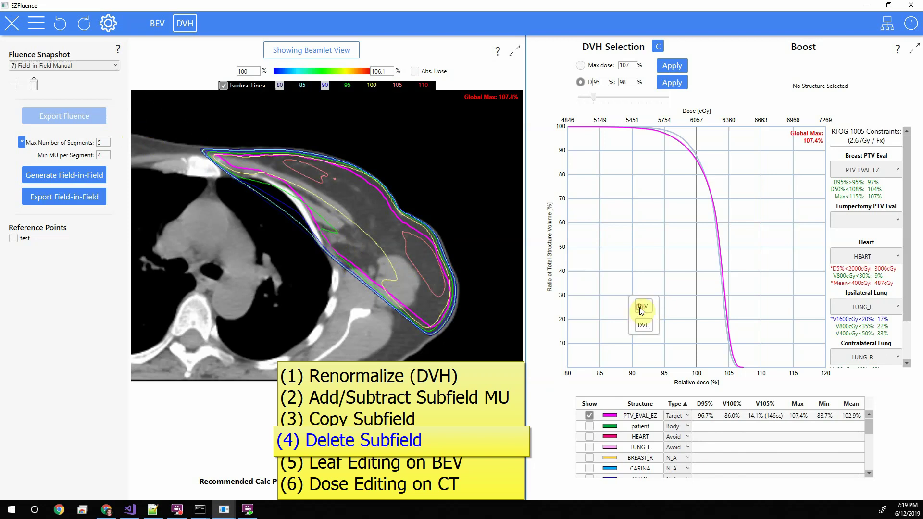
click(639, 308)
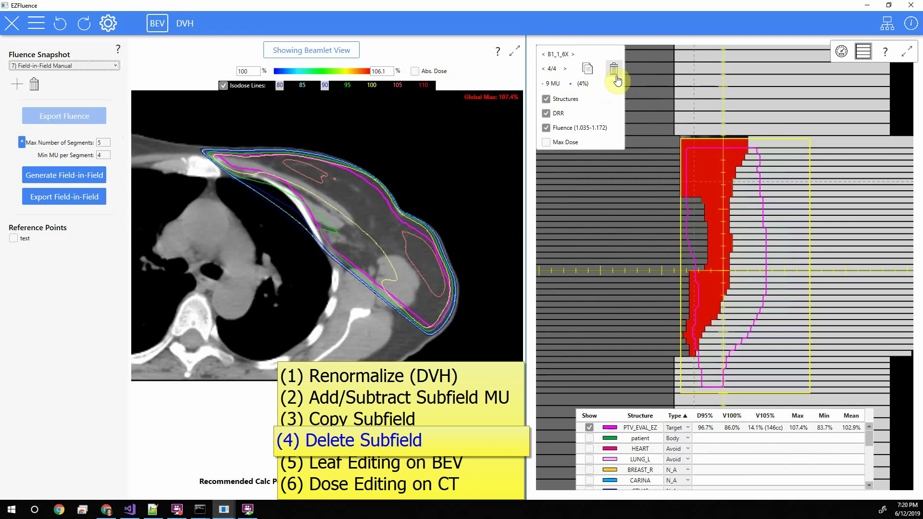
click(67, 65)
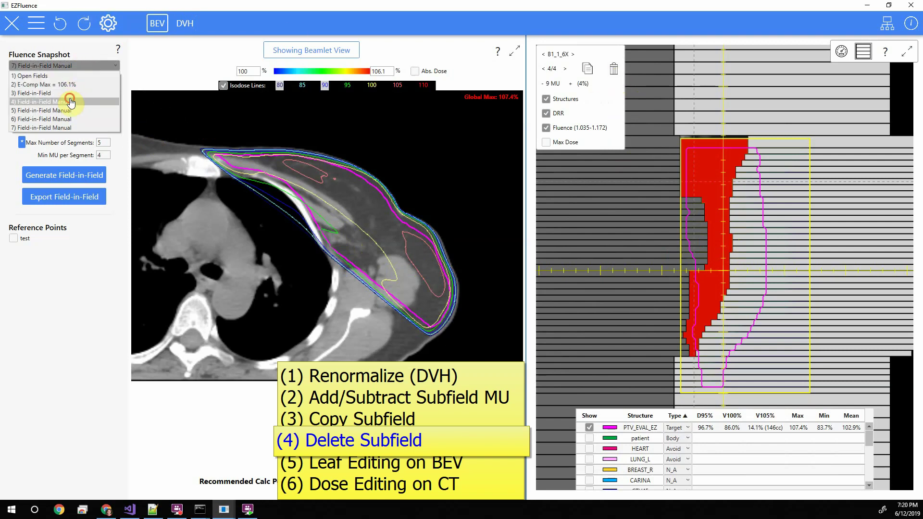
click(70, 102)
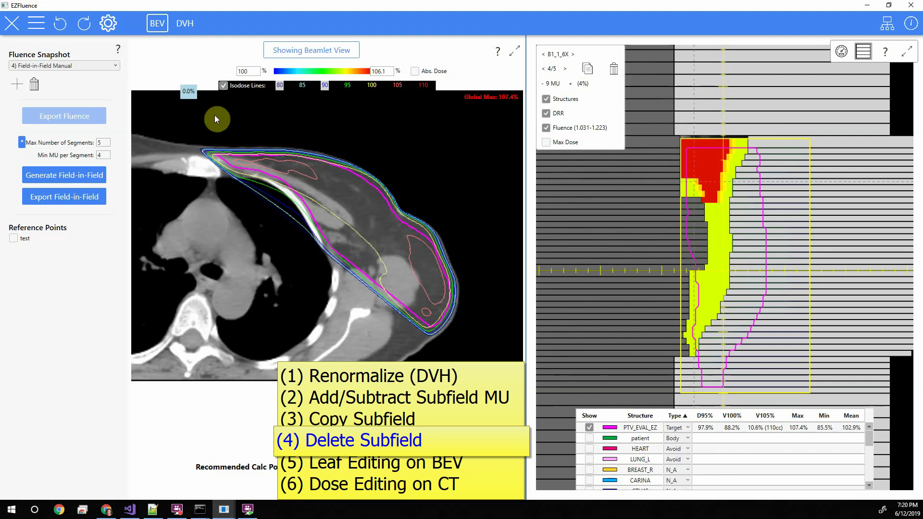
click(91, 66)
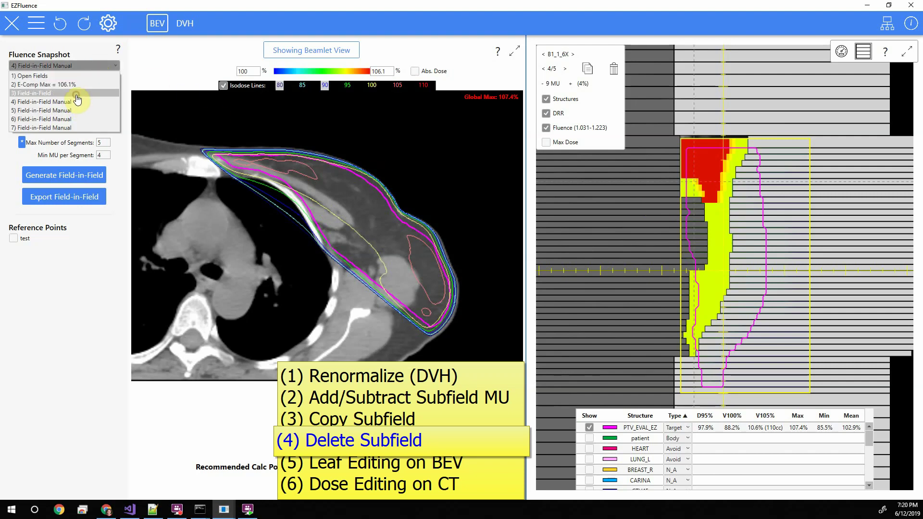
click(76, 94)
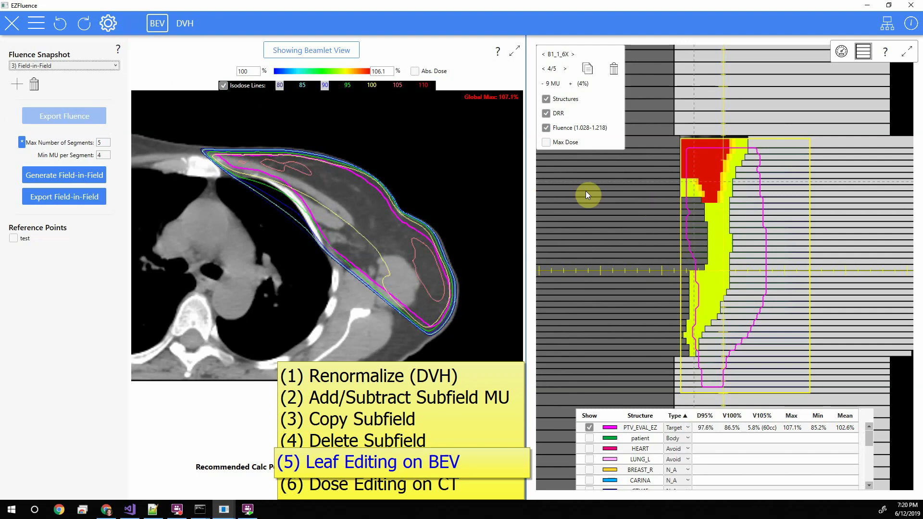
Go to segment 5 of field B1_1_6X and try repositioning the MLC leaves in the upper part of its aperture.
mouse_move(691, 192)
mouse_down()
mouse_move(715, 160)
mouse_move(707, 164)
mouse_up()
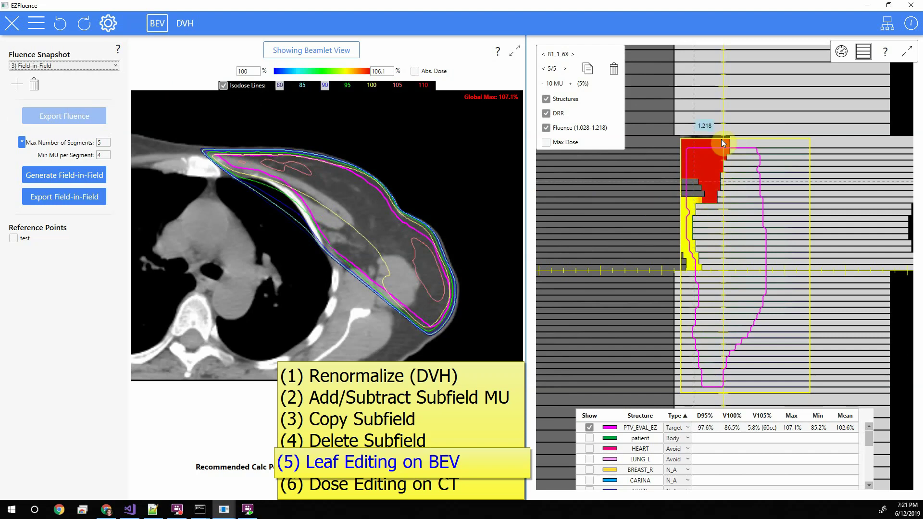
mouse_move(719, 138)
mouse_down()
mouse_move(711, 185)
mouse_move(710, 150)
mouse_move(706, 200)
mouse_move(695, 207)
mouse_up()
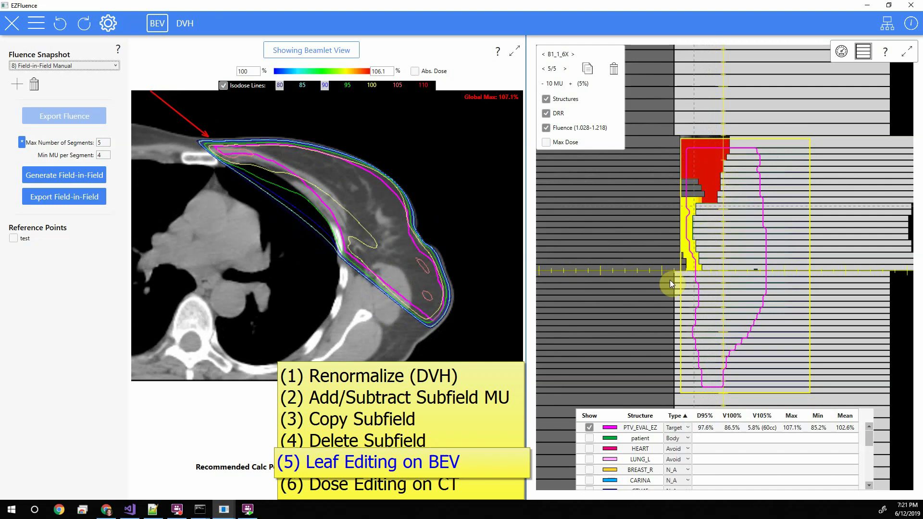
mouse_move(711, 169)
mouse_down()
mouse_move(700, 155)
mouse_move(706, 185)
mouse_up()
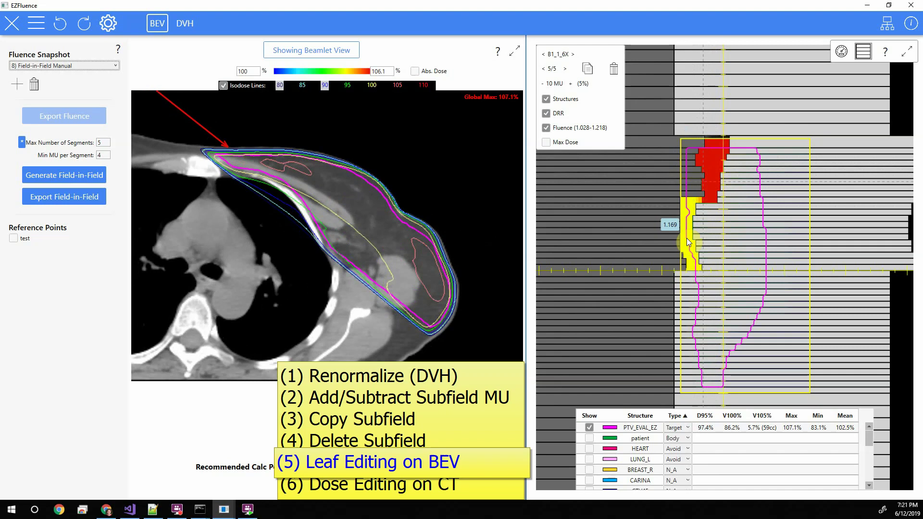
mouse_move(718, 152)
mouse_down()
mouse_move(732, 161)
mouse_move(725, 171)
mouse_move(737, 197)
mouse_move(724, 190)
mouse_move(717, 153)
mouse_move(714, 189)
mouse_up()
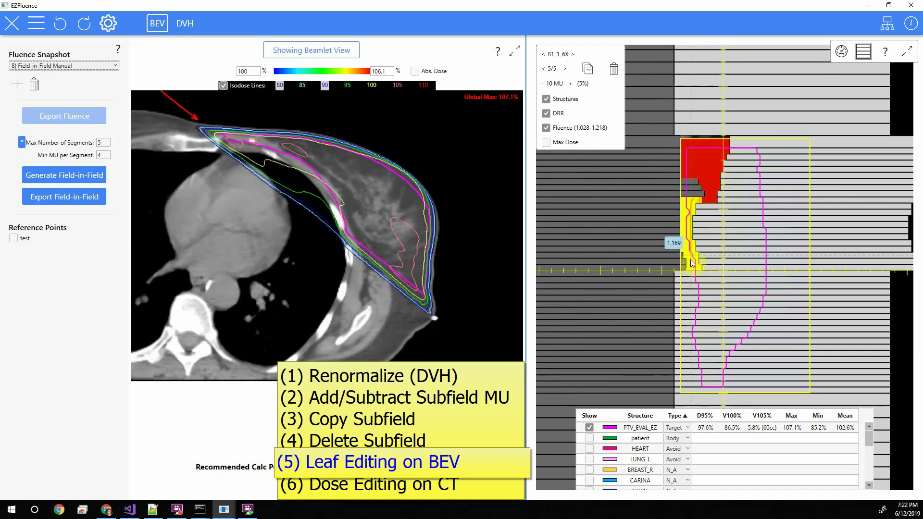
Try closing the MLC leaves over the narrow lower part of segment 5 in field B1_1_6X, and undo those leaf edits.
drag(690, 263, 714, 210)
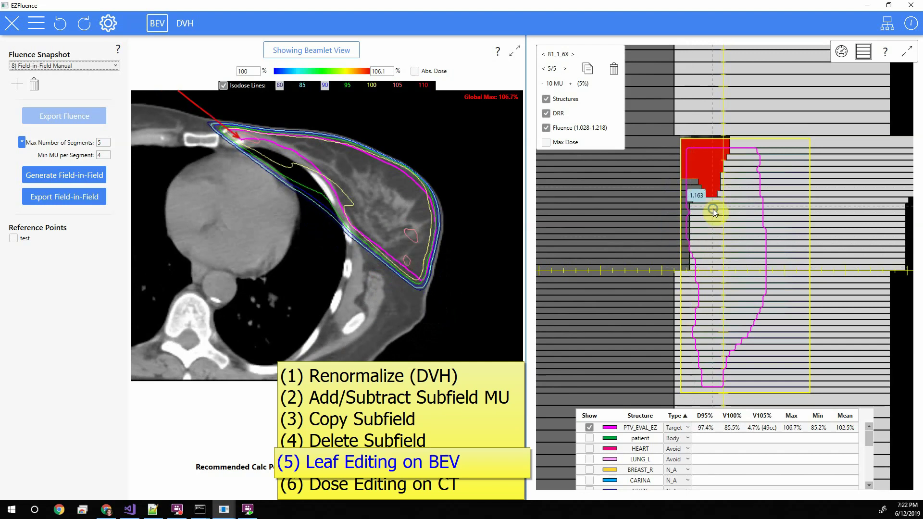
mouse_move(702, 255)
mouse_down()
mouse_move(686, 224)
mouse_move(692, 252)
mouse_move(679, 226)
mouse_move(663, 252)
mouse_move(664, 276)
mouse_move(704, 228)
mouse_move(705, 262)
mouse_up()
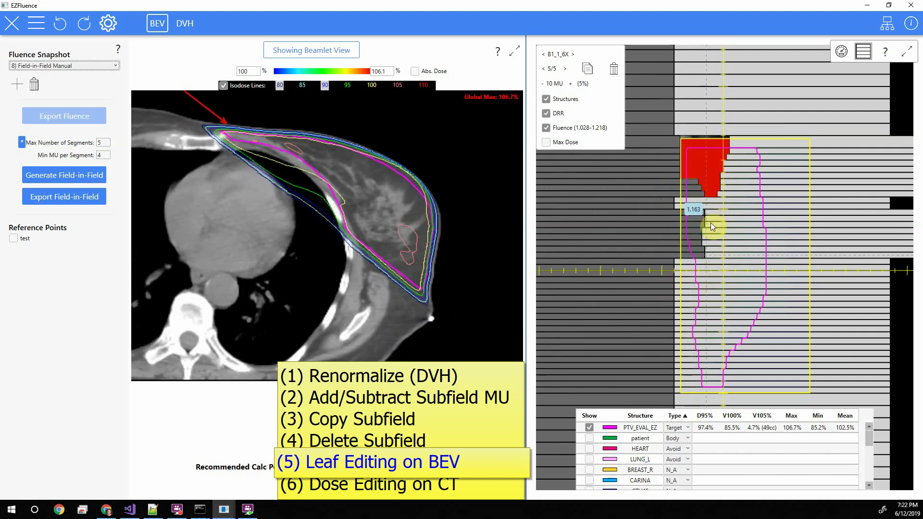
mouse_move(711, 226)
mouse_down()
mouse_move(696, 220)
mouse_move(697, 241)
mouse_move(717, 224)
mouse_move(674, 212)
mouse_move(671, 259)
mouse_up()
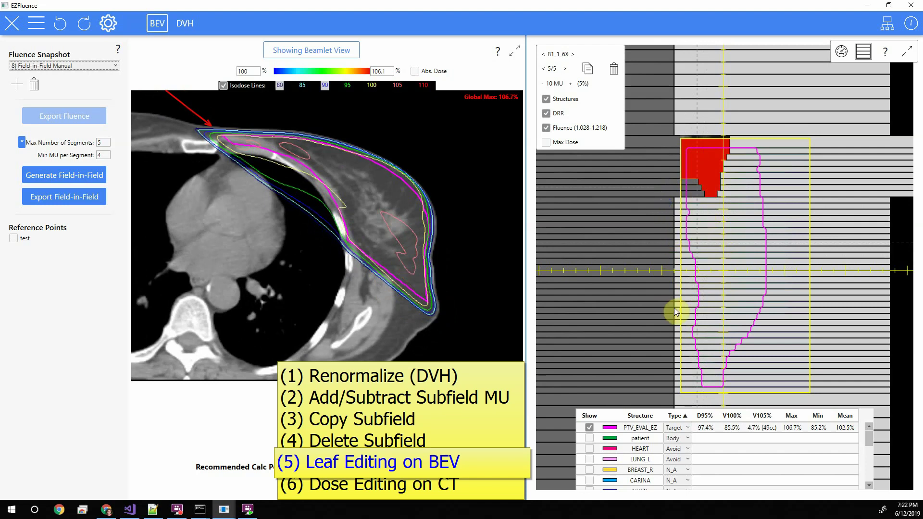
click(695, 232)
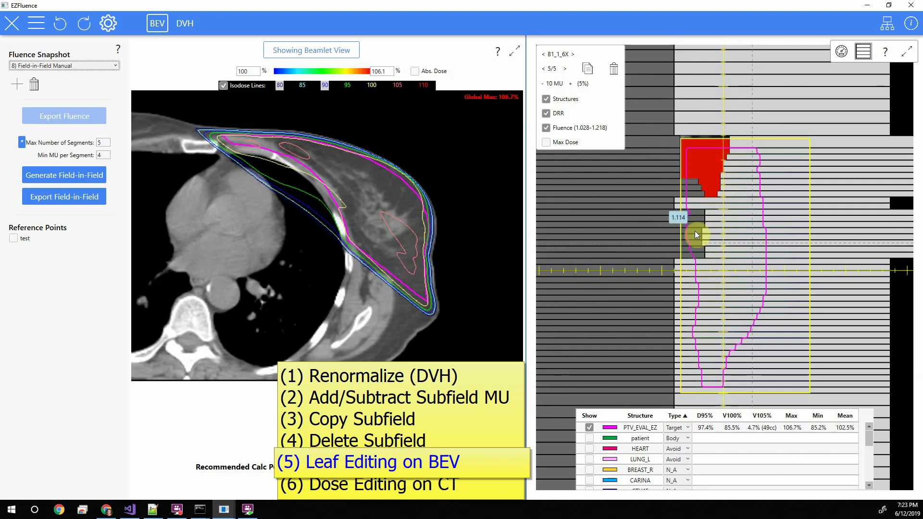
click(694, 231)
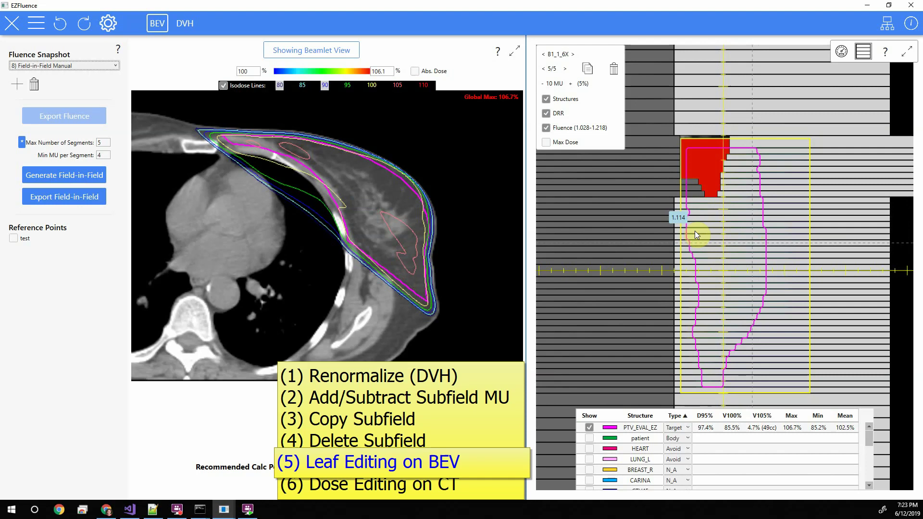
click(695, 231)
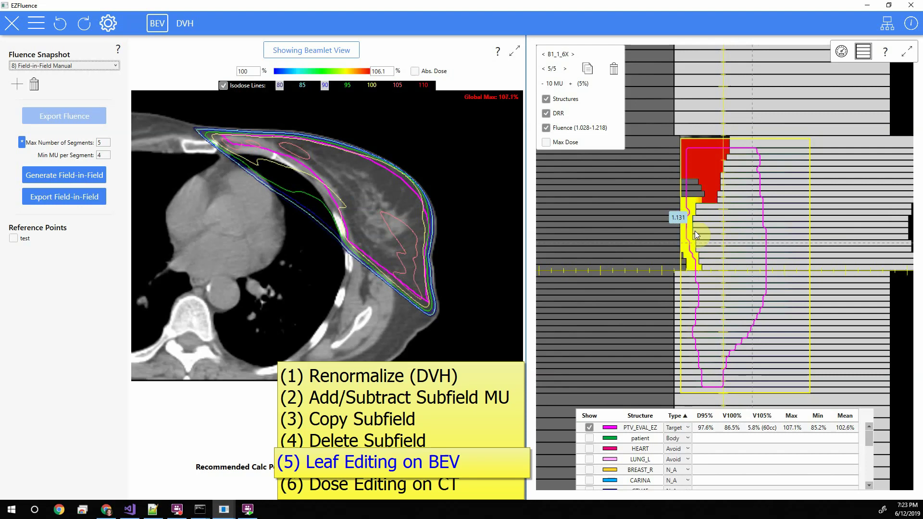
Display the maximum dose instead of the fluence on the beam's eye view and check the CT dose under the hot region of segment 5.
click(548, 144)
click(388, 68)
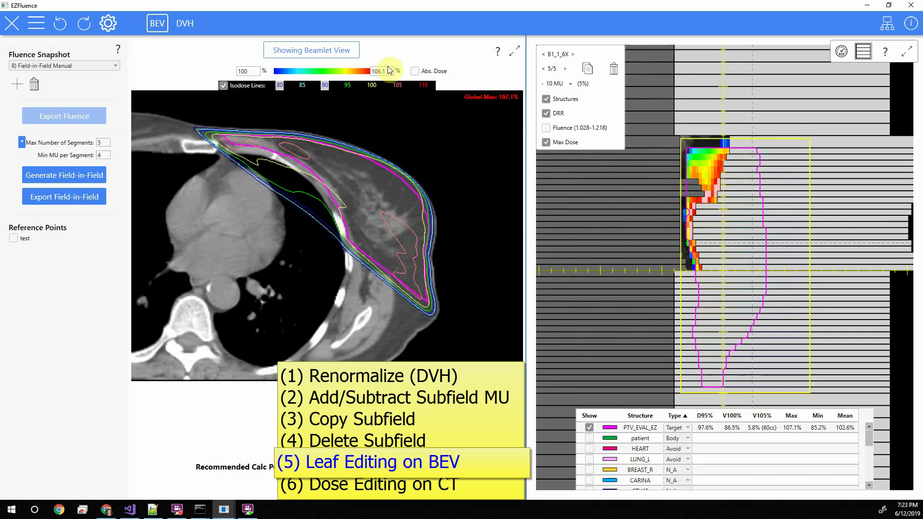
click(716, 191)
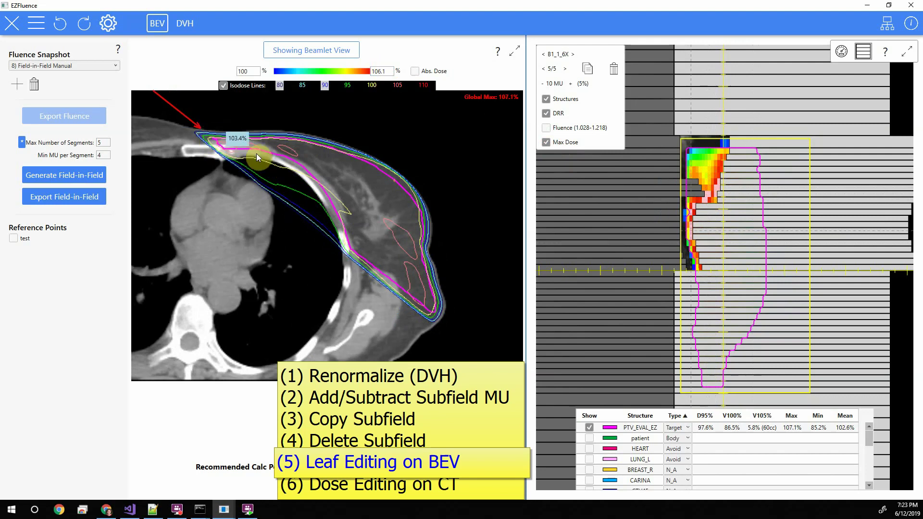
click(710, 195)
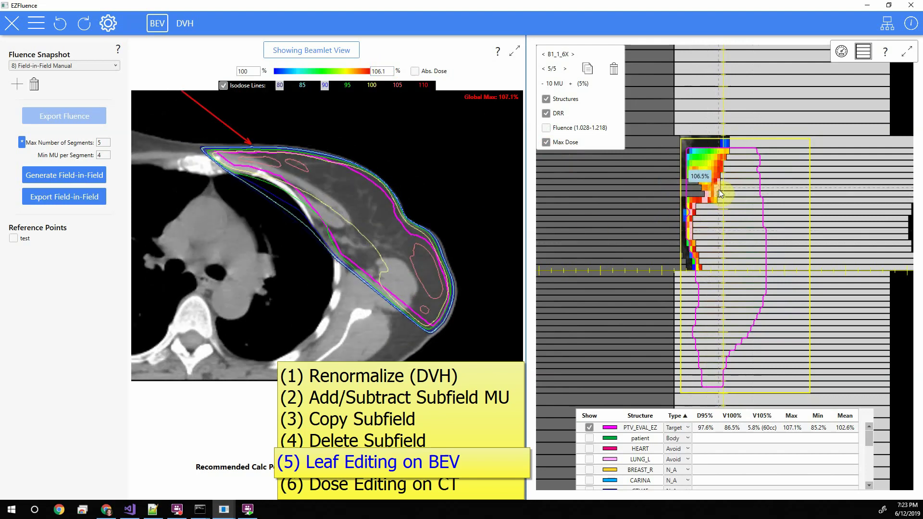
drag(719, 189, 702, 189)
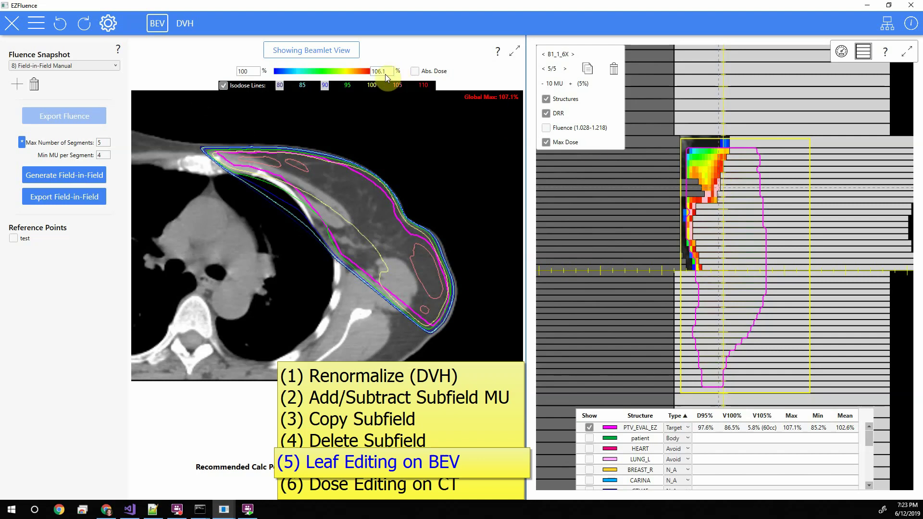
Try 105% as the upper limit of the dose colour scale, and set it to 106%.
text(105)
key(Return)
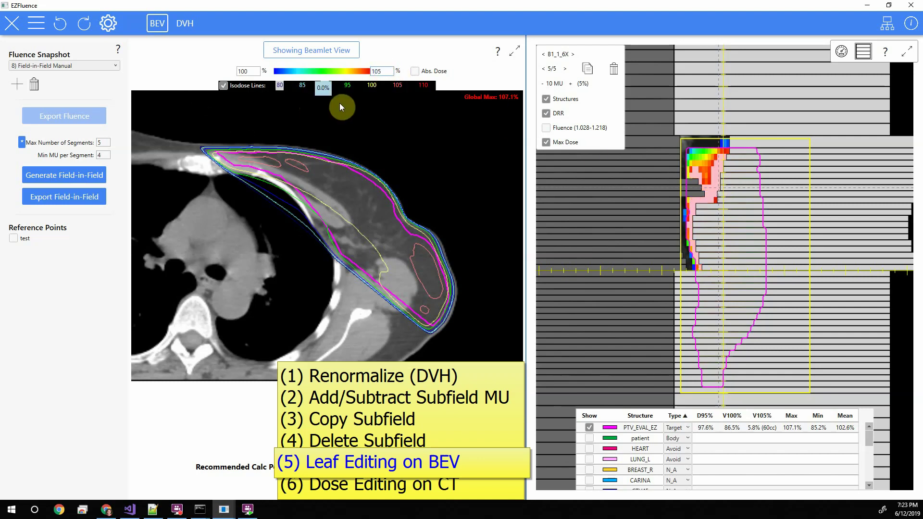
double_click(381, 71)
text(106)
key(Return)
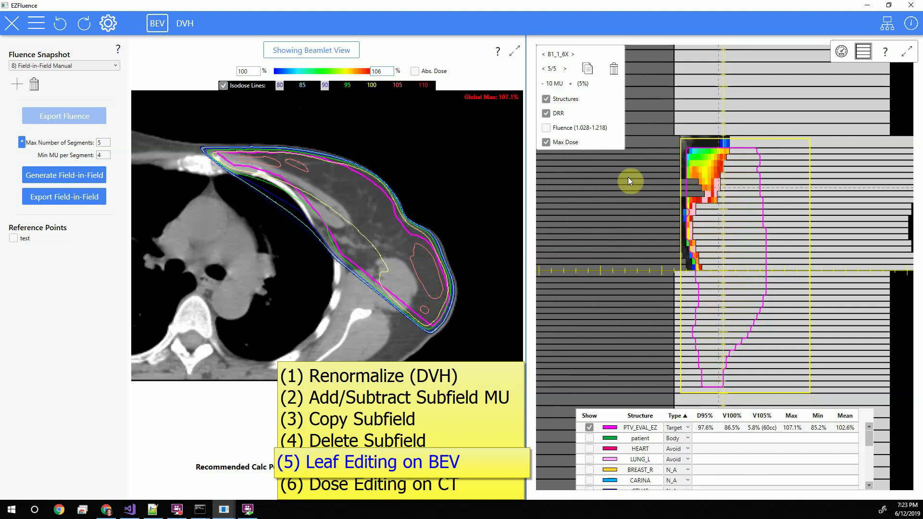
Move the right-bank leaves of segment 5 inward over the hot region in its upper part, and show the MLC leaves as outlines only.
mouse_move(726, 186)
drag(714, 180, 712, 201)
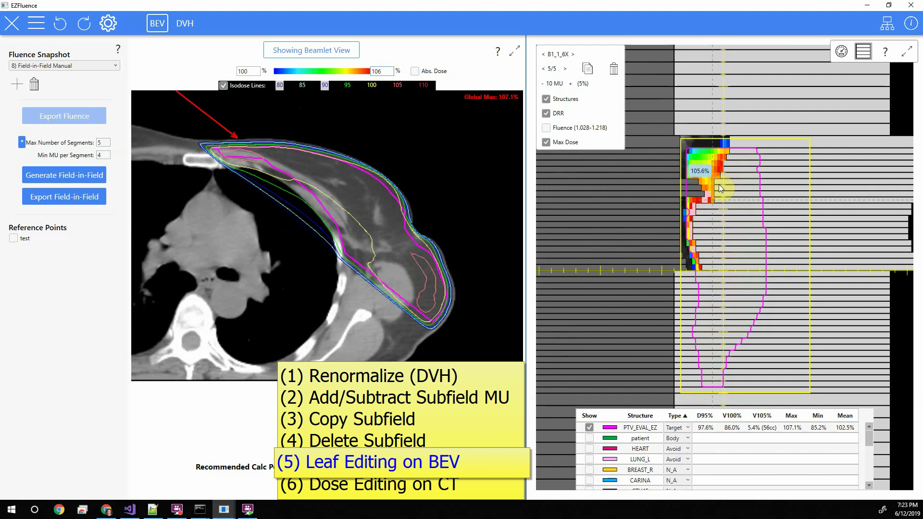
click(870, 50)
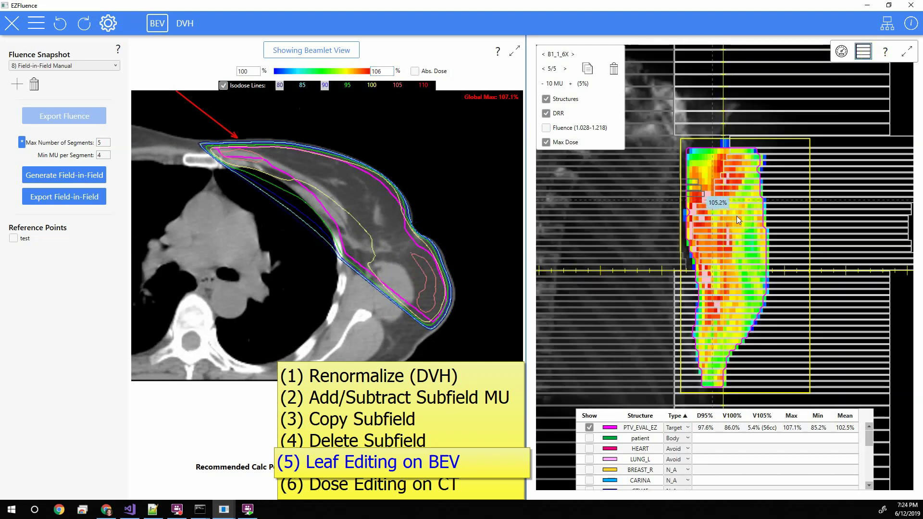
Try reshaping the leaves over the hot region in the upper part of segment 5, and undo the leaf edit.
drag(733, 193, 692, 269)
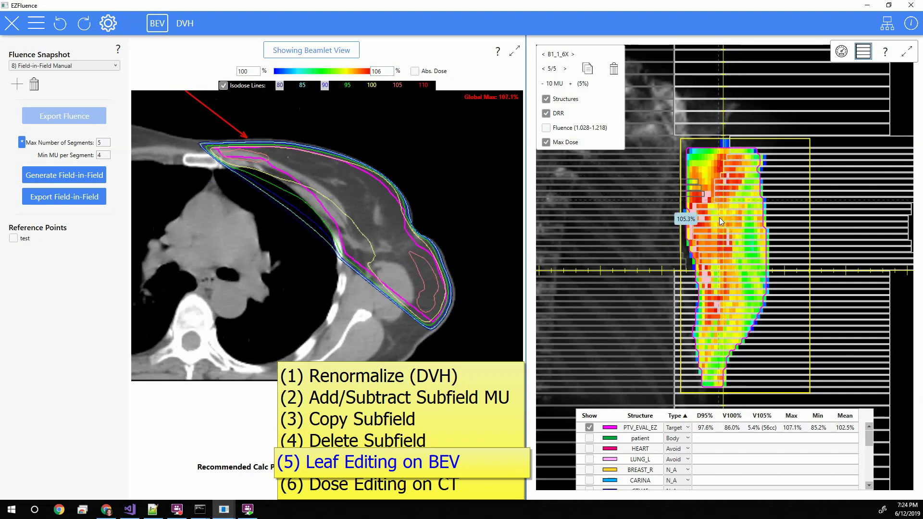
drag(726, 172, 716, 206)
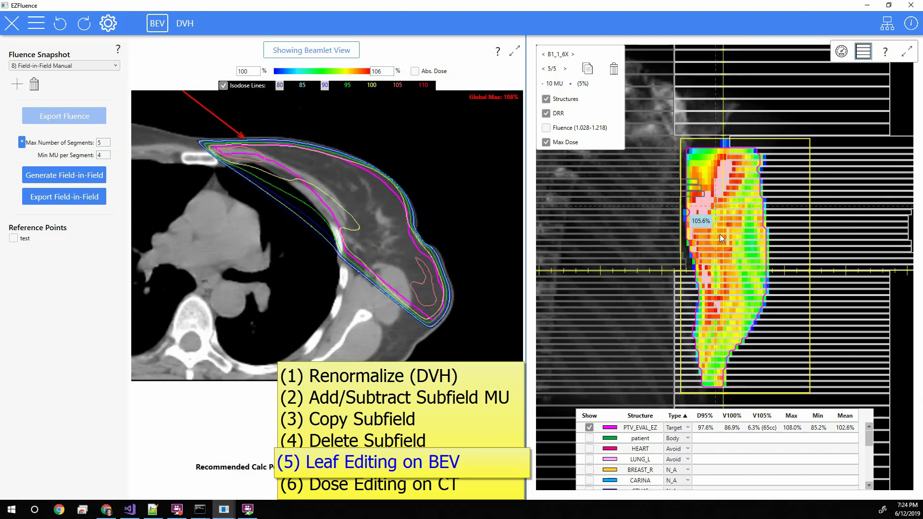
key(ctrl+z)
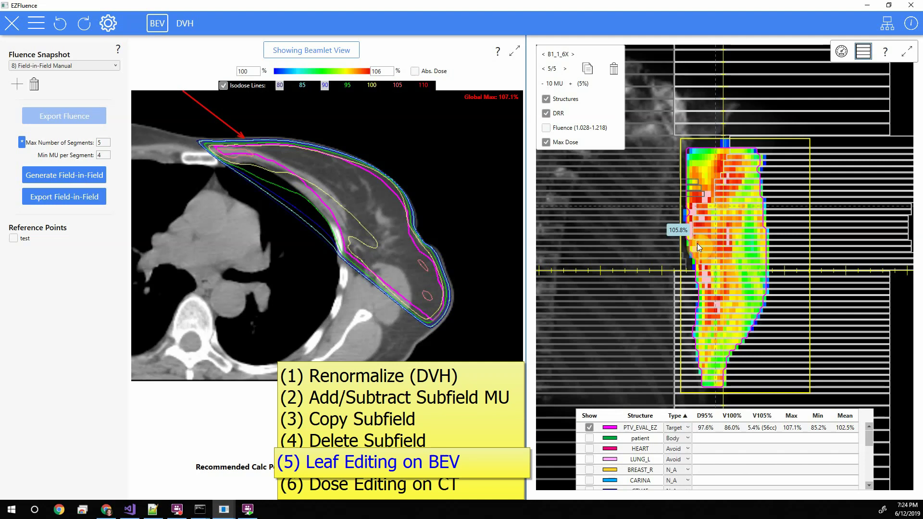
Display the filled MLC leaves and the fluence instead of maximum dose, and check the isodose lines across the CT slices with segment 1 shown.
click(854, 58)
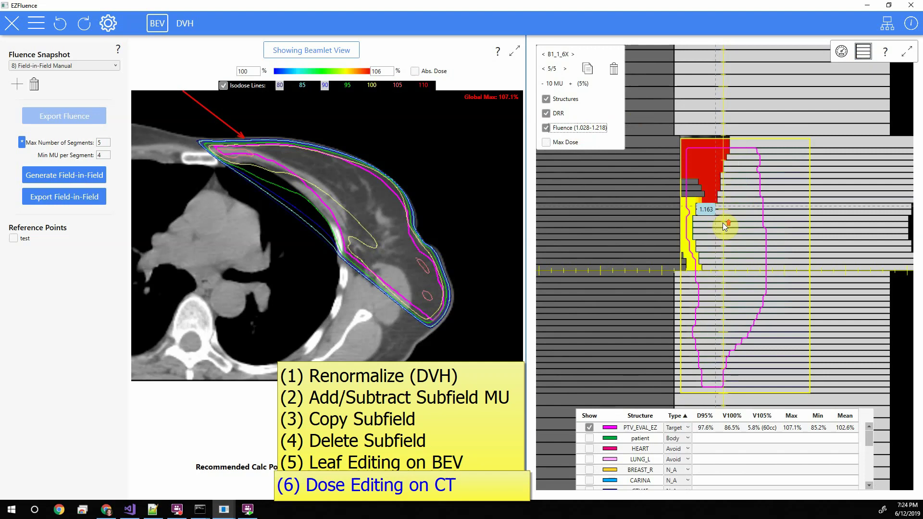
scroll(723, 223, down, 1)
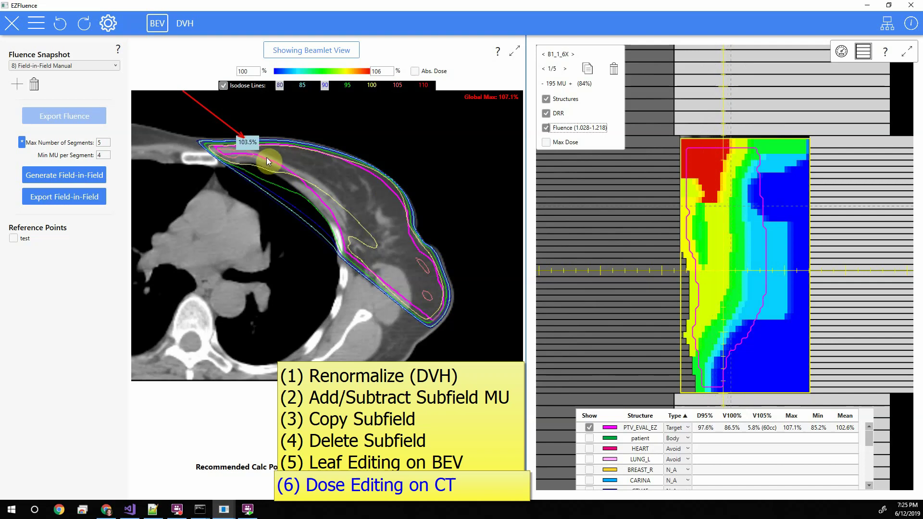
scroll(307, 174, down, 4)
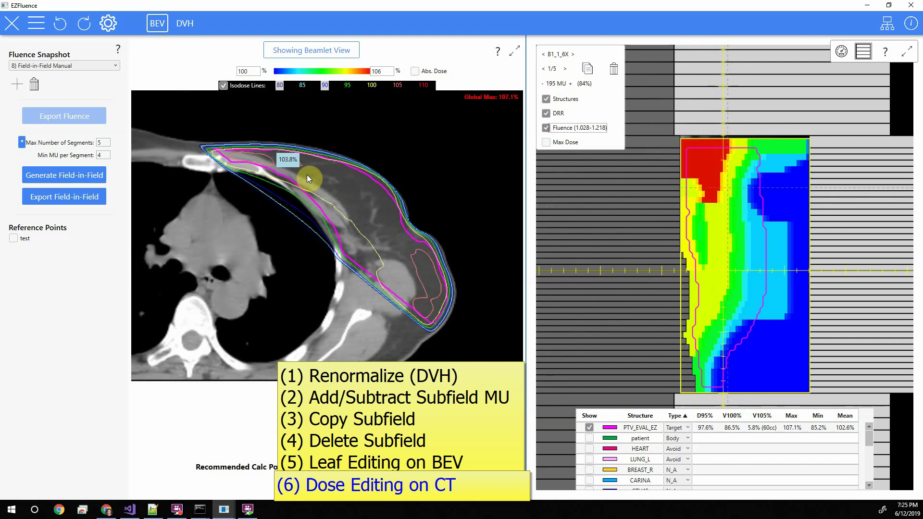
scroll(317, 183, down, 6)
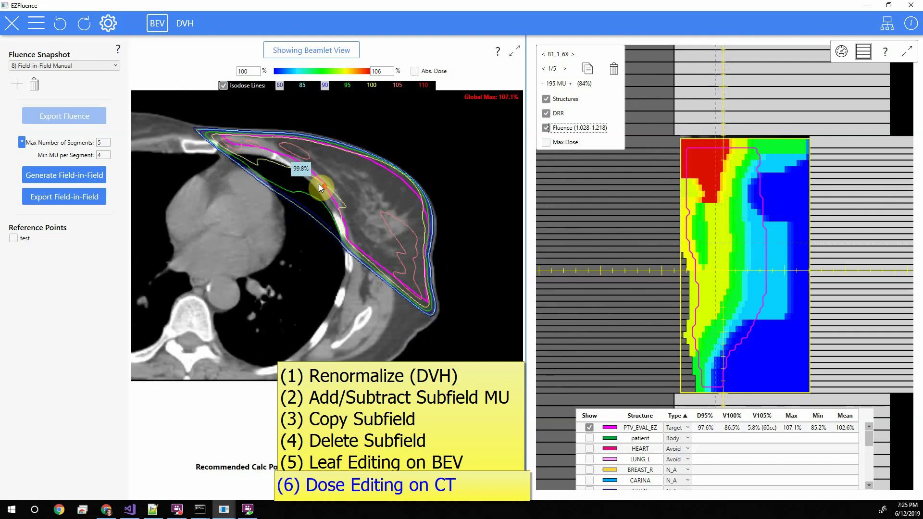
scroll(318, 183, down, 6)
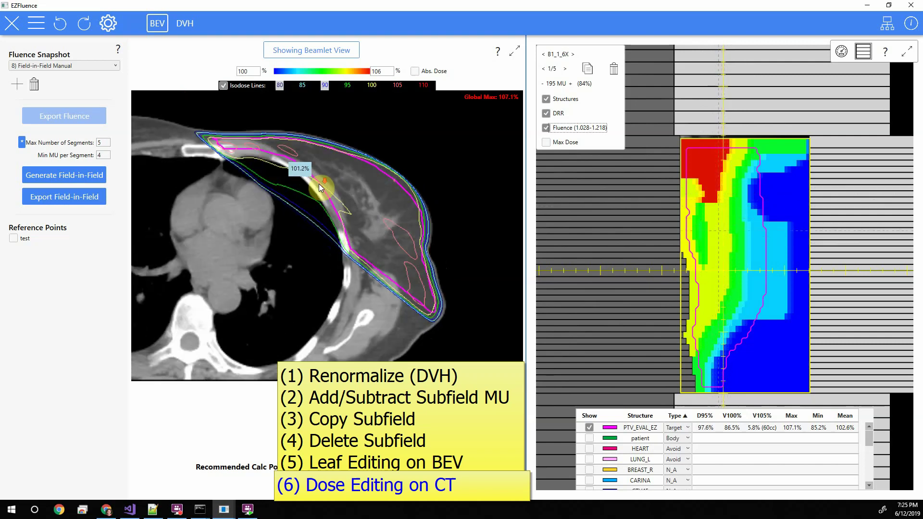
scroll(319, 184, down, 2)
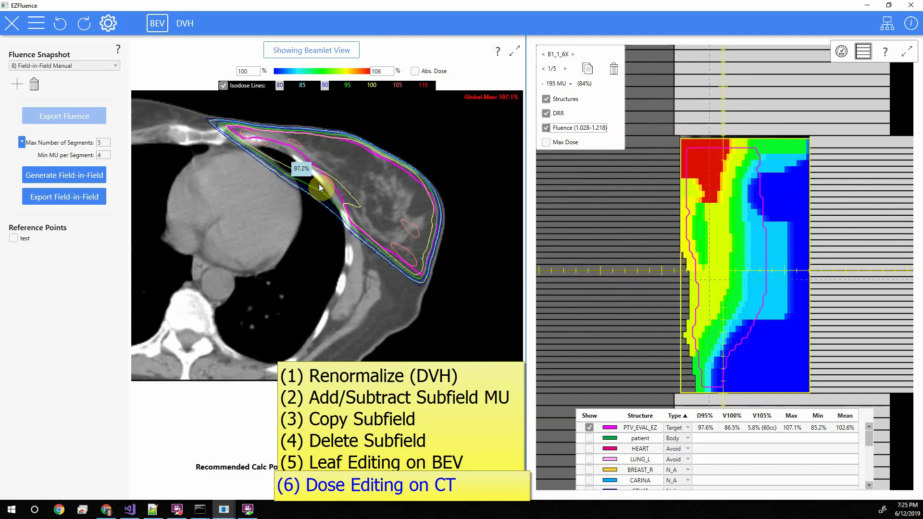
scroll(331, 176, down, 2)
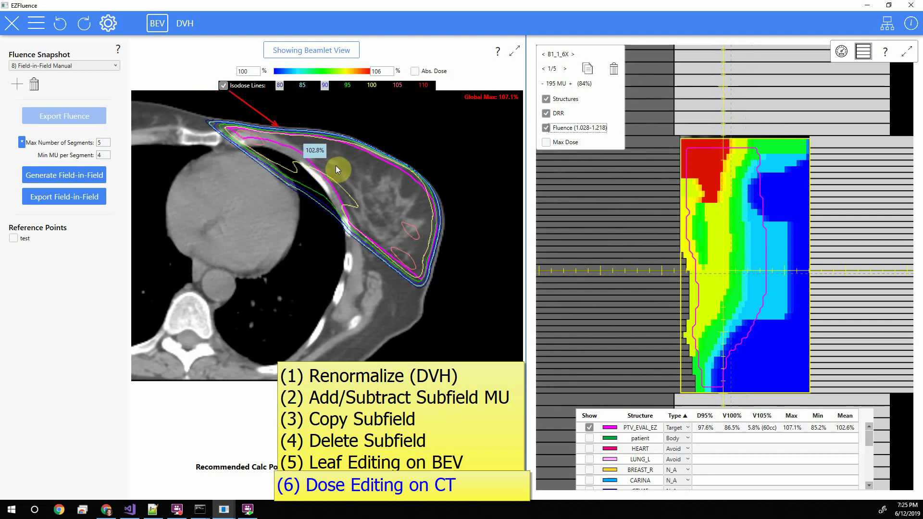
scroll(374, 191, down, 5)
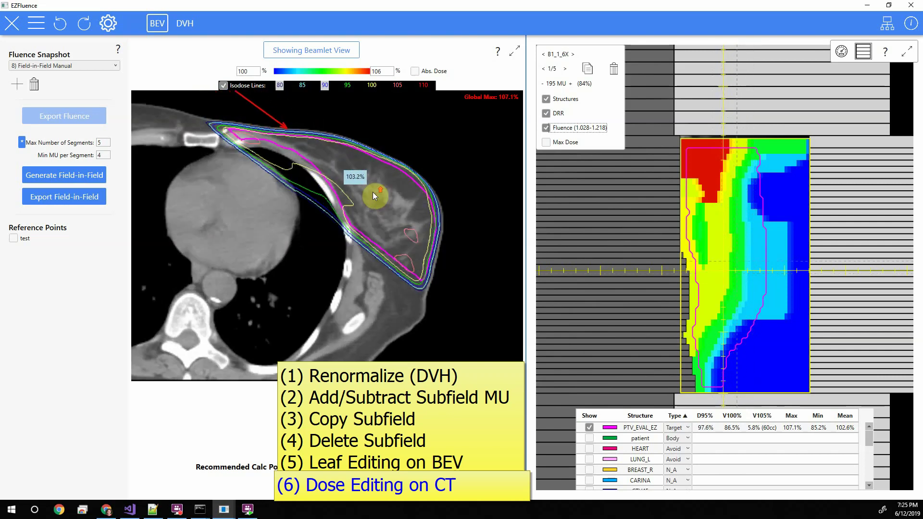
scroll(367, 188, down, 5)
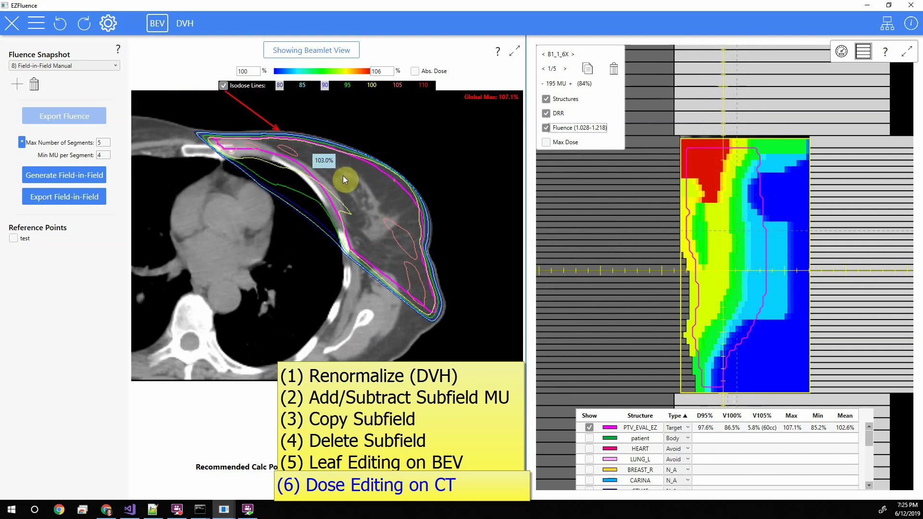
Compare the beam entry direction and fluence of fields B1_1_6X and B1_2_6X relative to the breast hot spots on the CT slice.
key(Right)
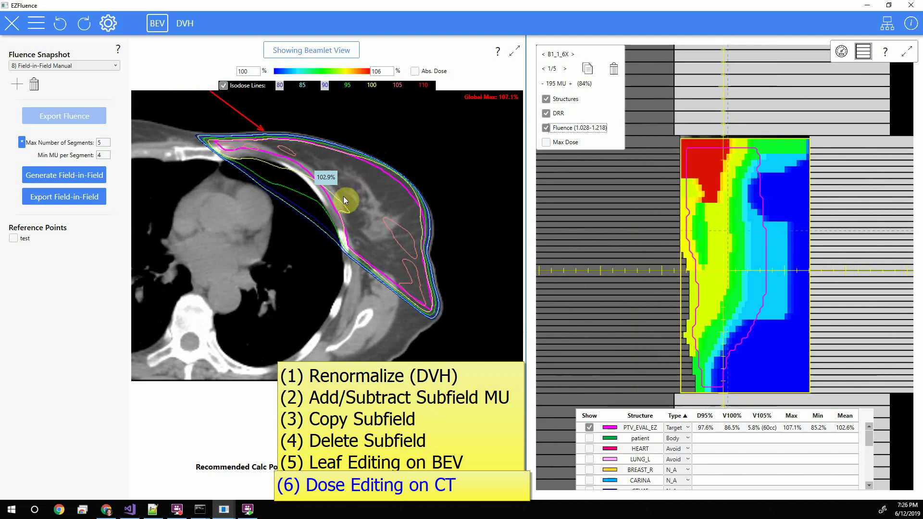
key(Left)
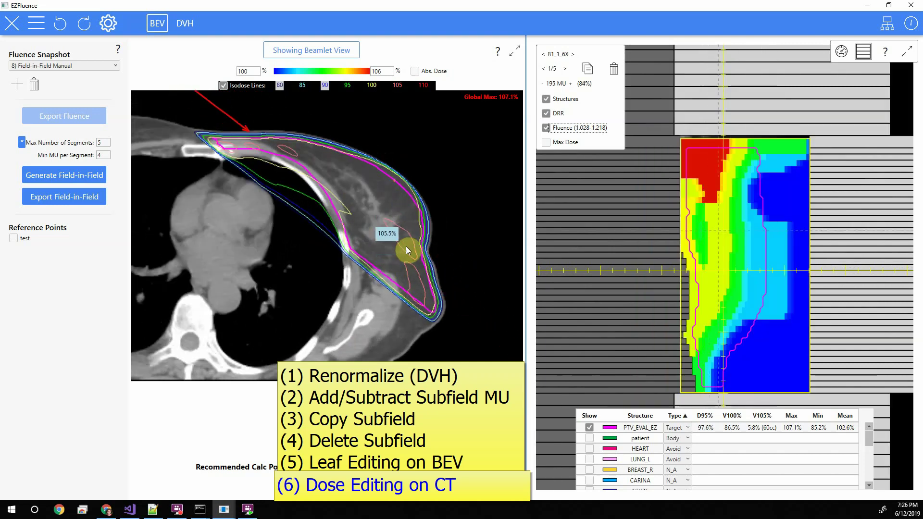
key(Right)
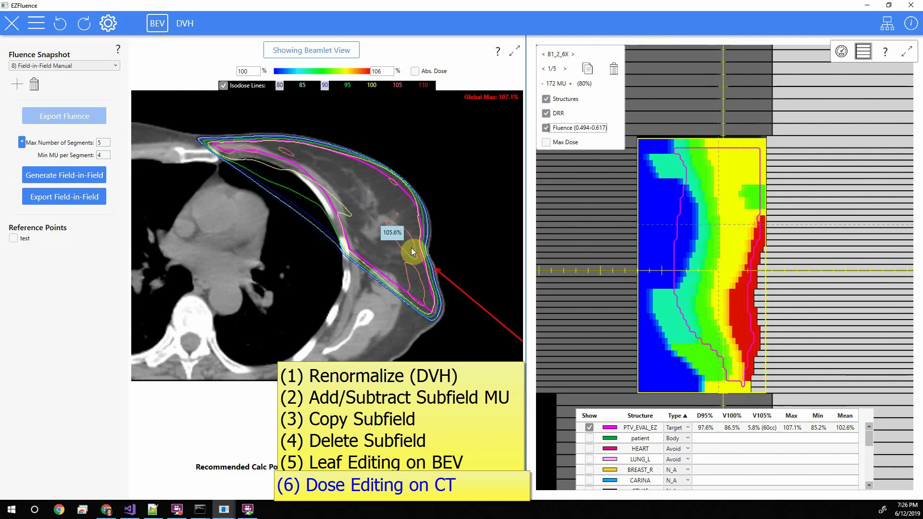
key(Left)
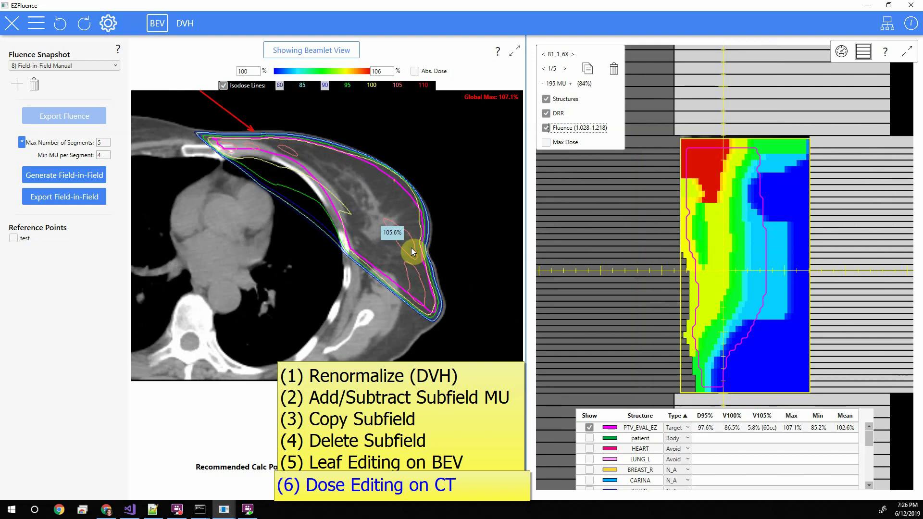
key(Right)
key(Left)
key(Right)
key(Left)
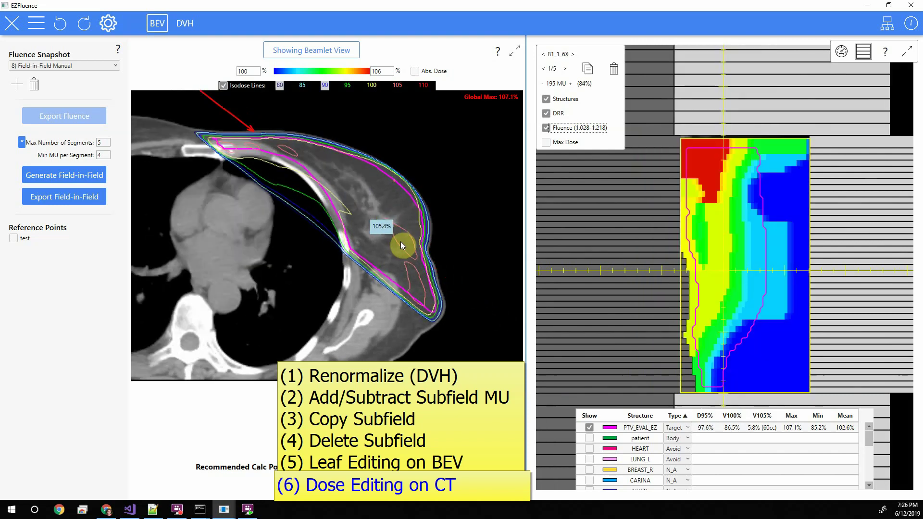
key(Right)
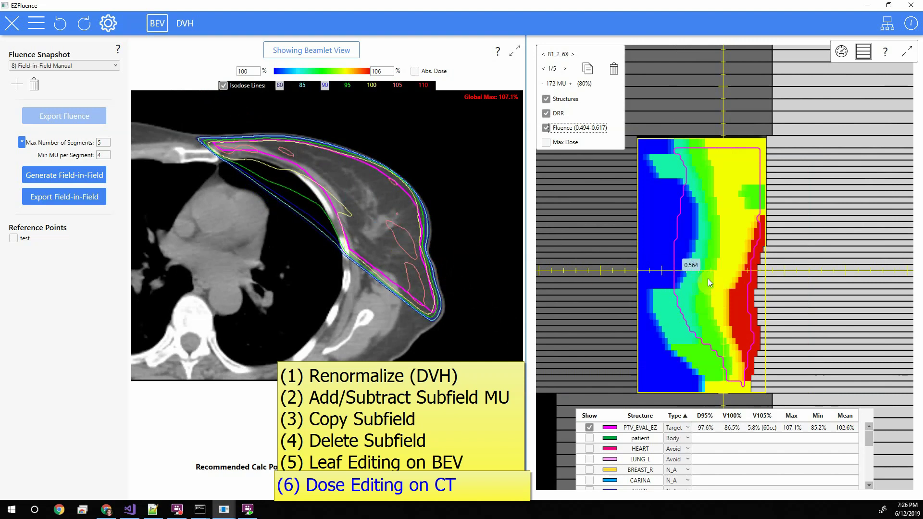
Try extending the left-bank leaves just below the central axis in segment 2 of field B1_2_6X, and undo the leaf edits.
click(750, 276)
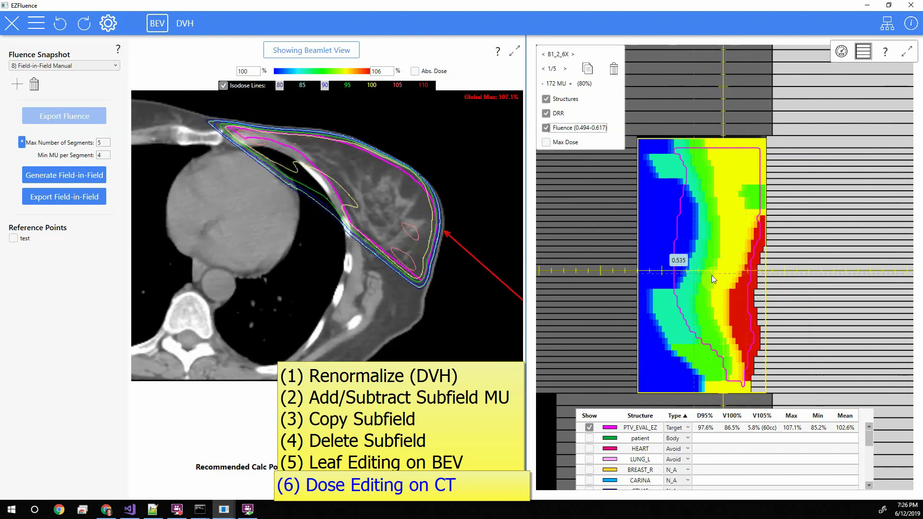
scroll(712, 275, down, 1)
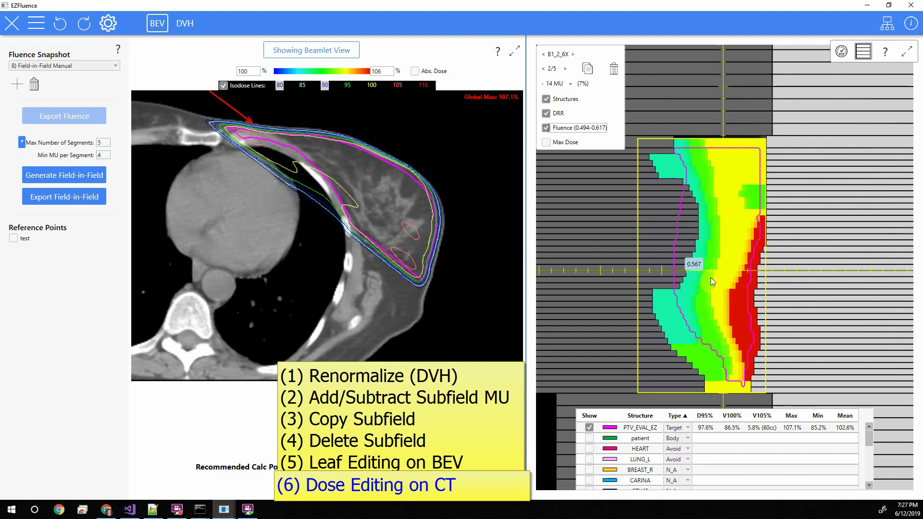
click(696, 275)
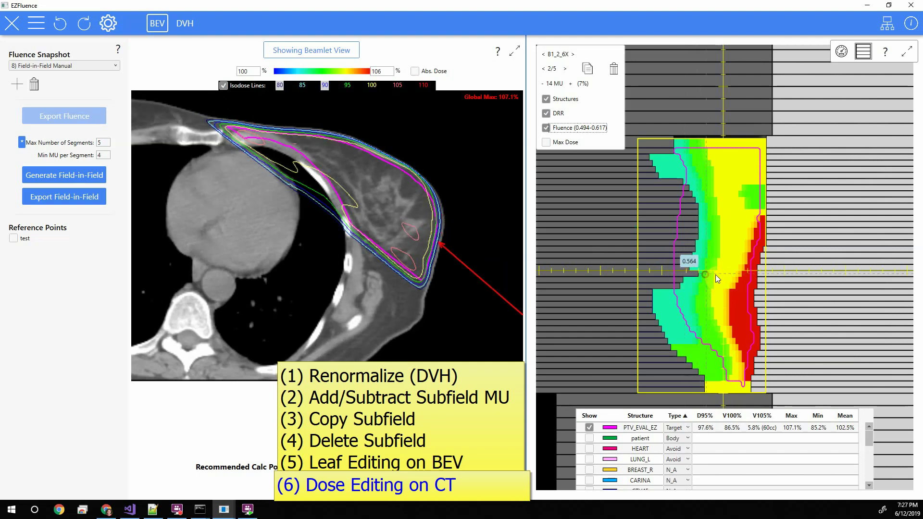
mouse_move(740, 278)
mouse_down()
mouse_move(748, 278)
mouse_move(735, 279)
mouse_up()
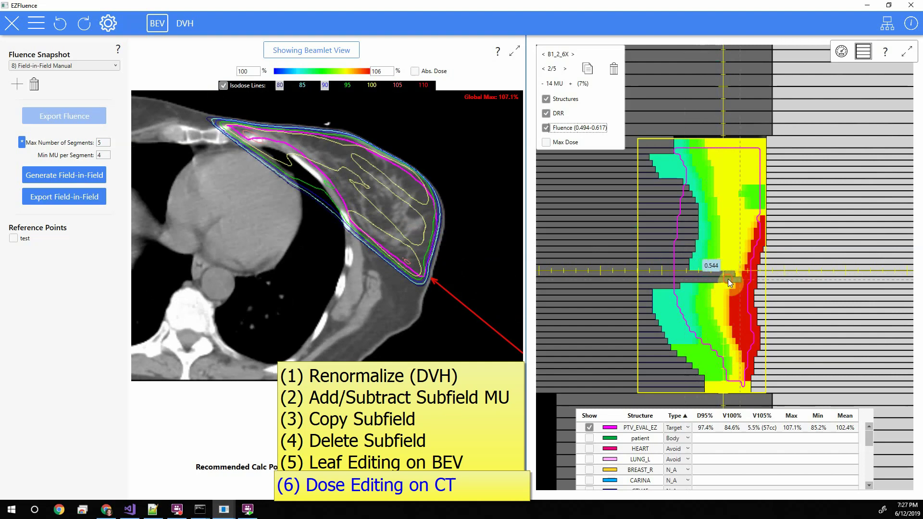
click(698, 281)
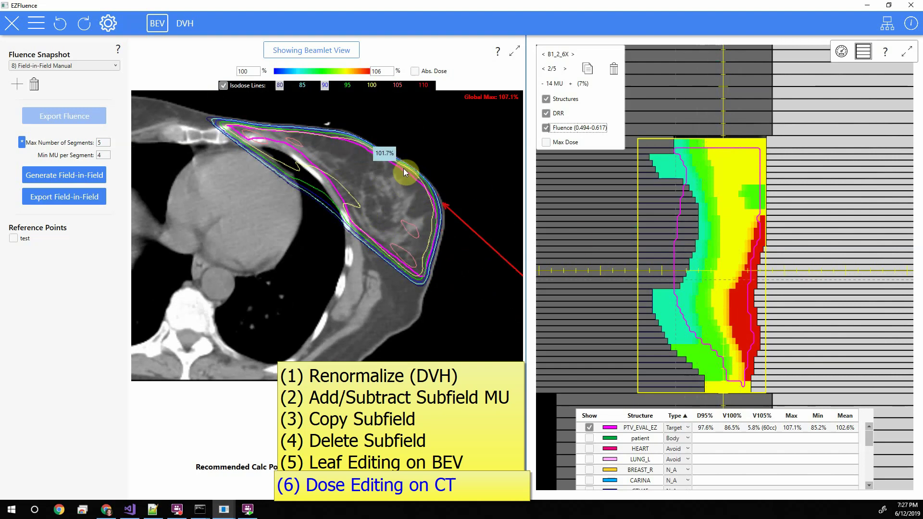
Try lowering the dose at the upper lateral hot spot on the CT, bringing segment 4 to 5 MU, and undo each reduction.
click(411, 228)
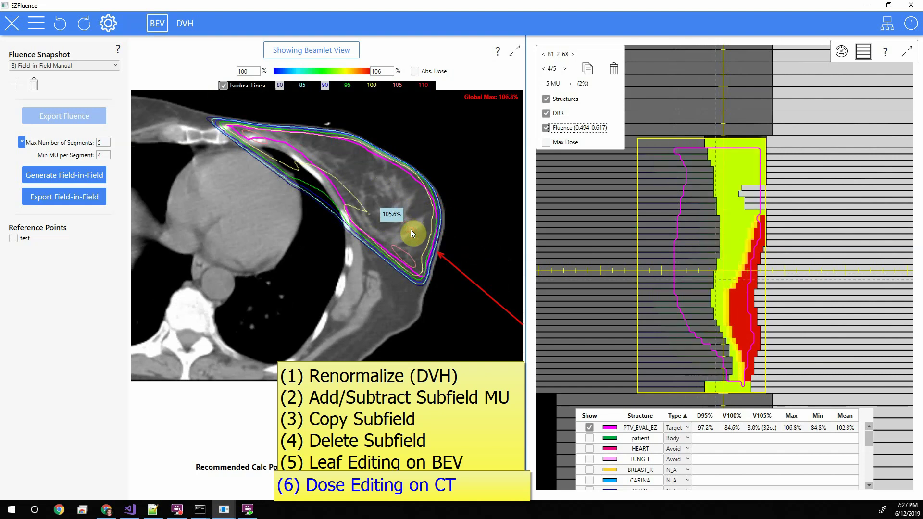
click(411, 230)
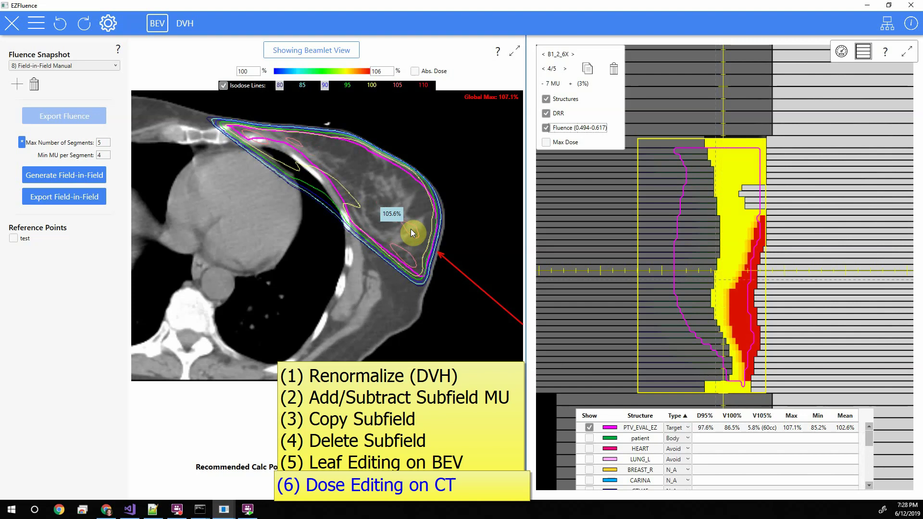
drag(411, 229, 406, 231)
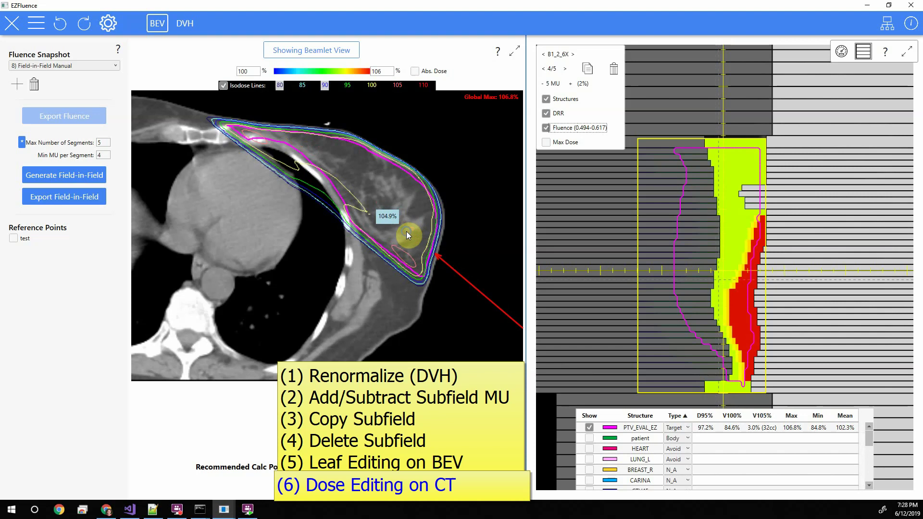
key(ctrl+z)
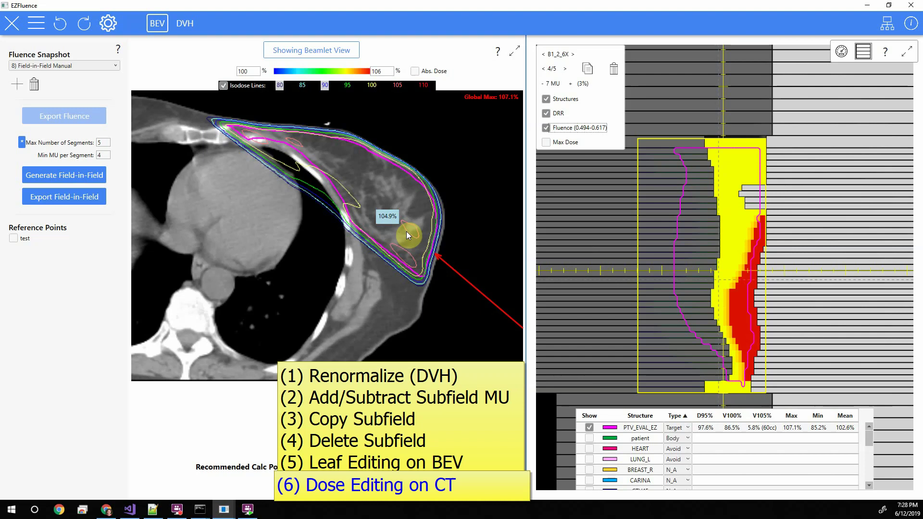
click(406, 232)
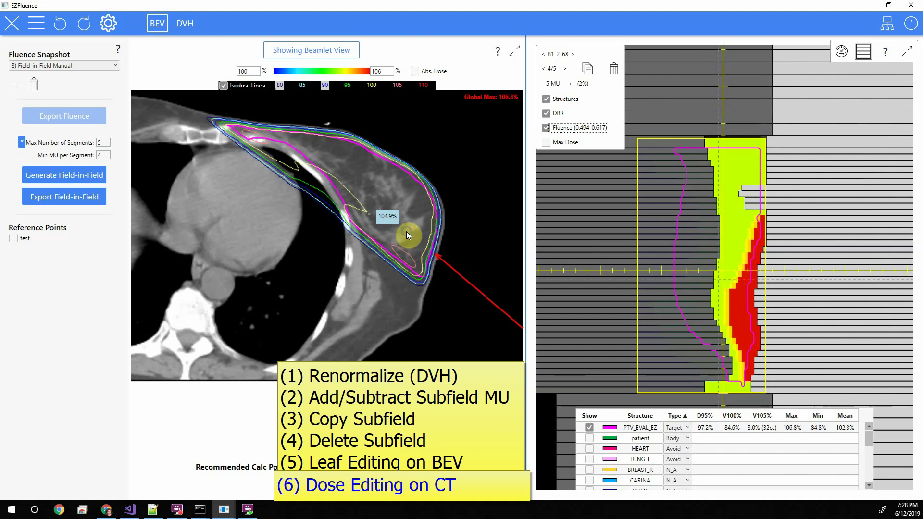
click(406, 232)
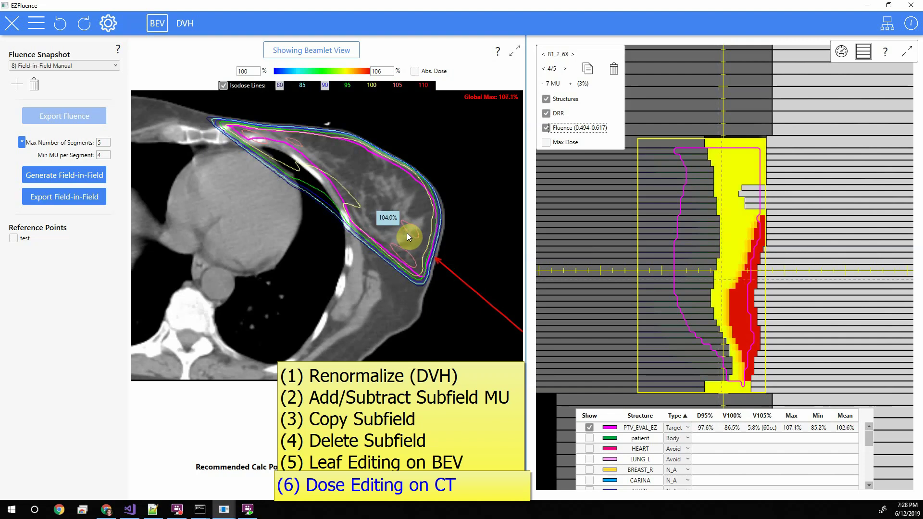
Lower the dose at the upper lateral hot spot on the CT, setting segment 4 to 5 MU and segment 5 to 13 MU.
click(566, 68)
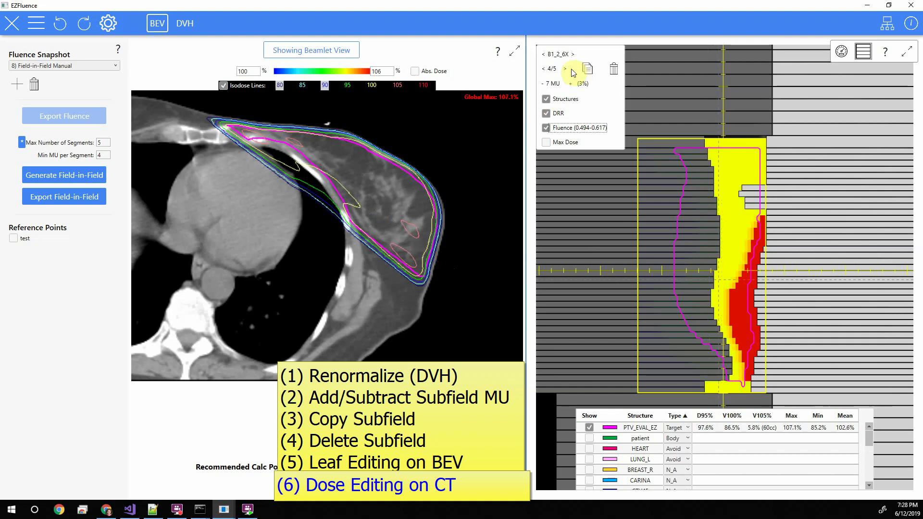
click(544, 70)
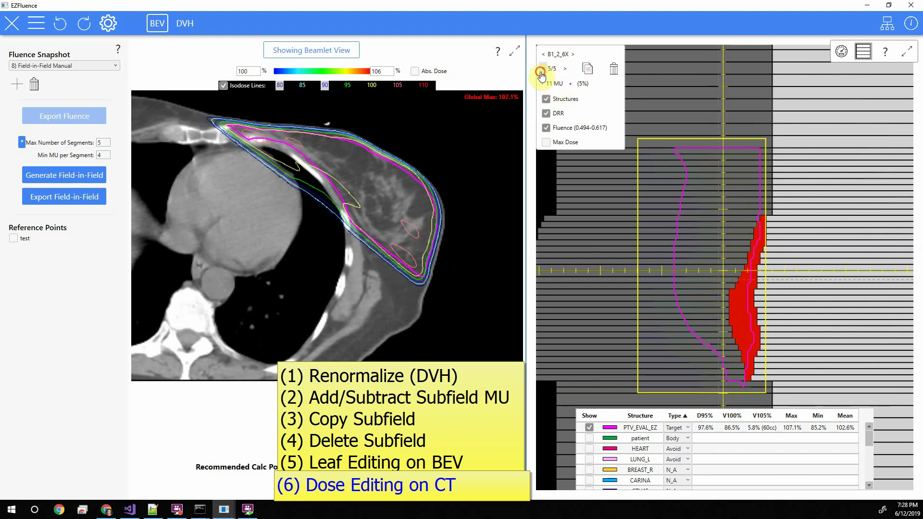
click(409, 230)
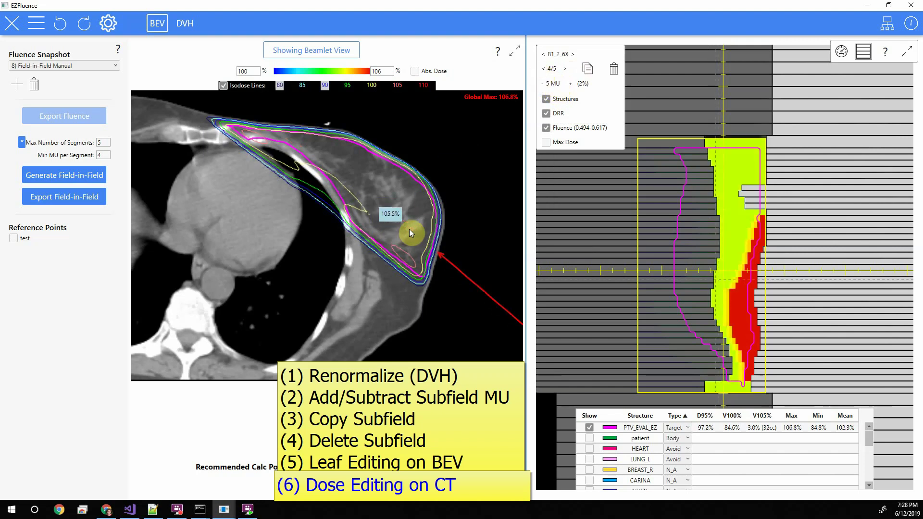
click(565, 68)
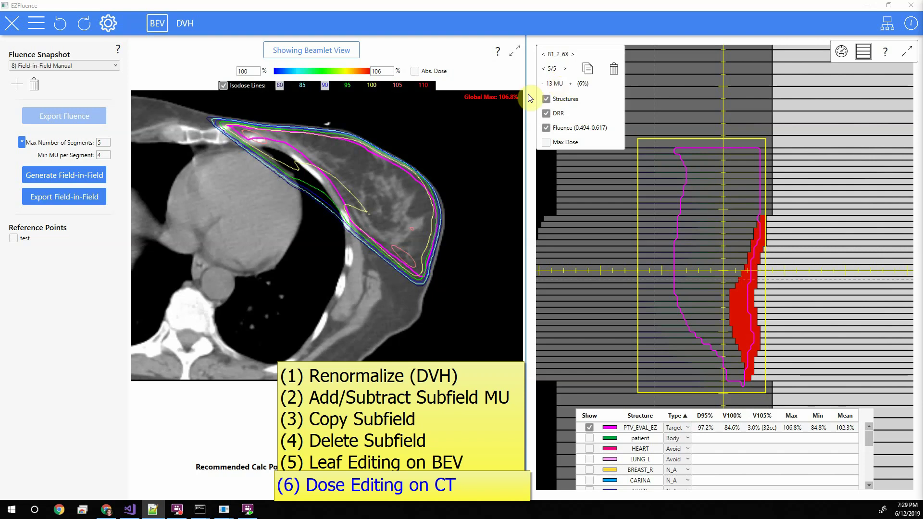
Try raising and lowering the dose at the upper lateral hot spot on the CT, bringing segment 1 of B1_2_6X to 185 MU.
mouse_move(404, 254)
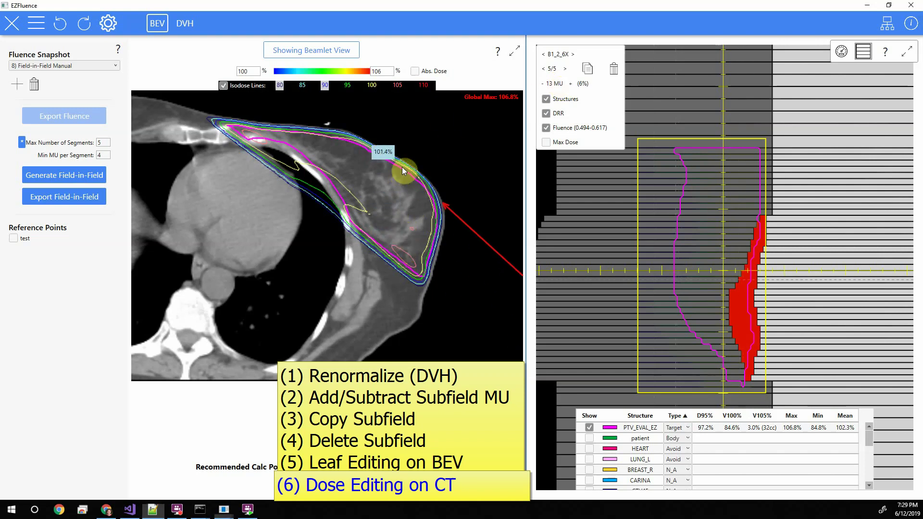
scroll(399, 171, up, 2)
scroll(399, 173, down, 1)
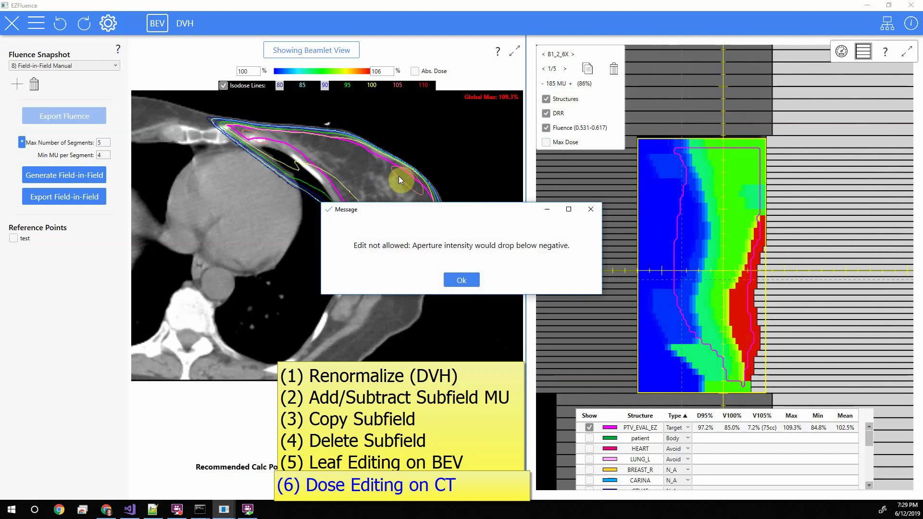
click(453, 273)
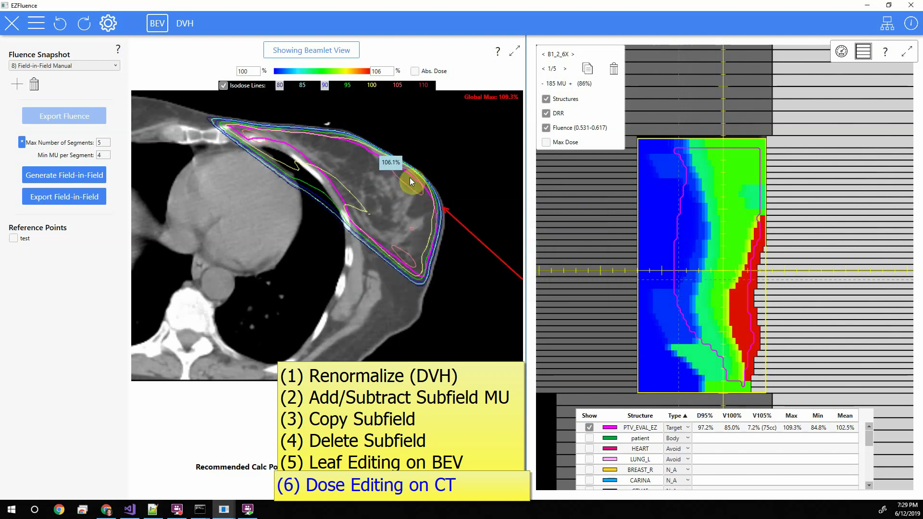
scroll(410, 177, down, 1)
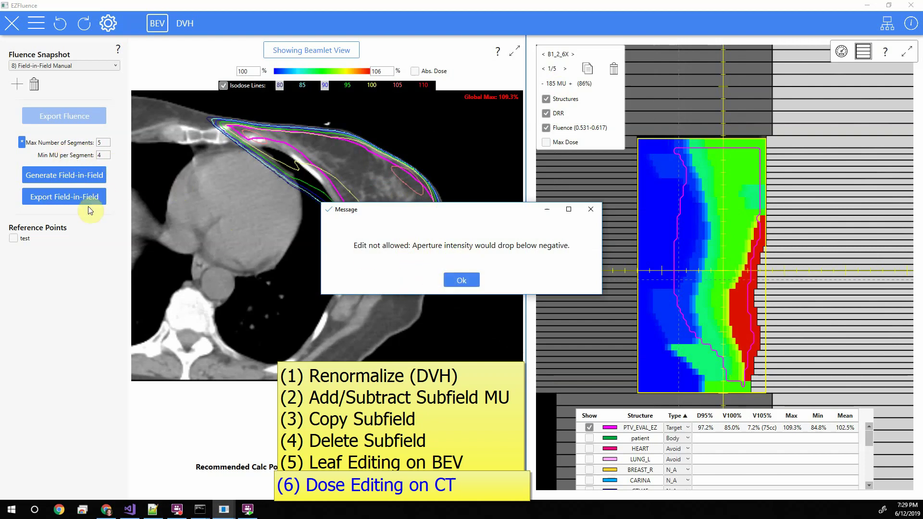
click(471, 278)
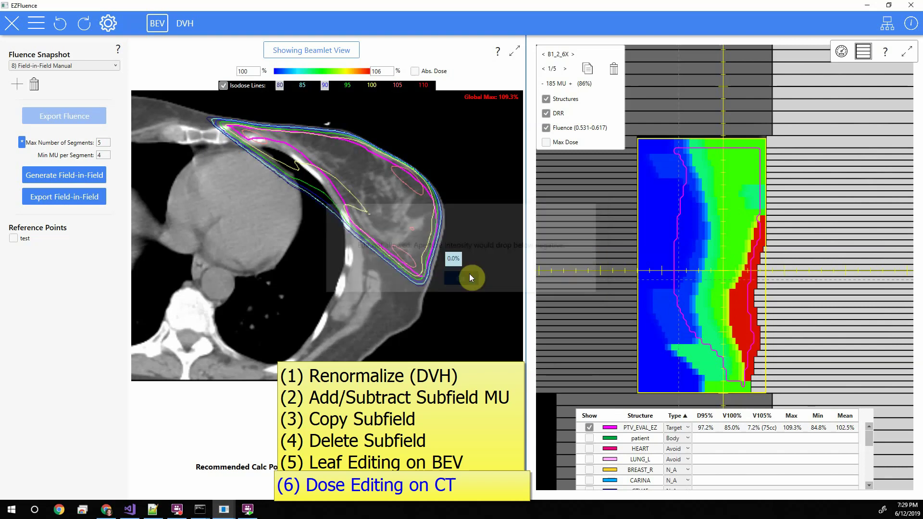
Lower the dose at the upper lateral hot spot, setting segment 1 of B1_2_6X to 181 MU, after comparing with field B1_1_6X.
click(403, 178)
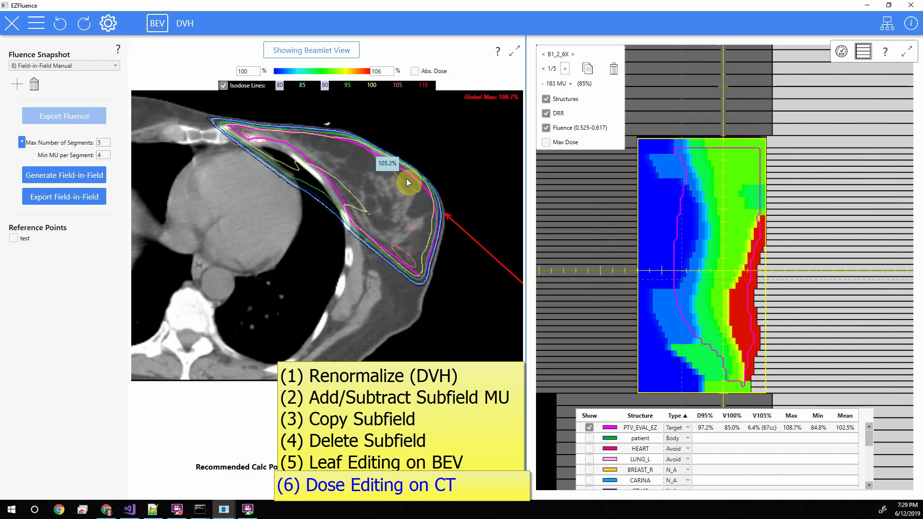
key(space)
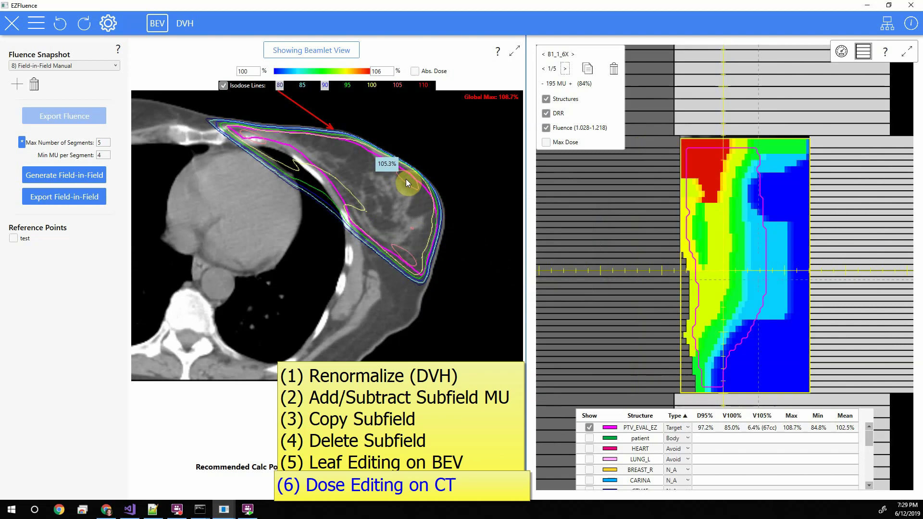
key(space)
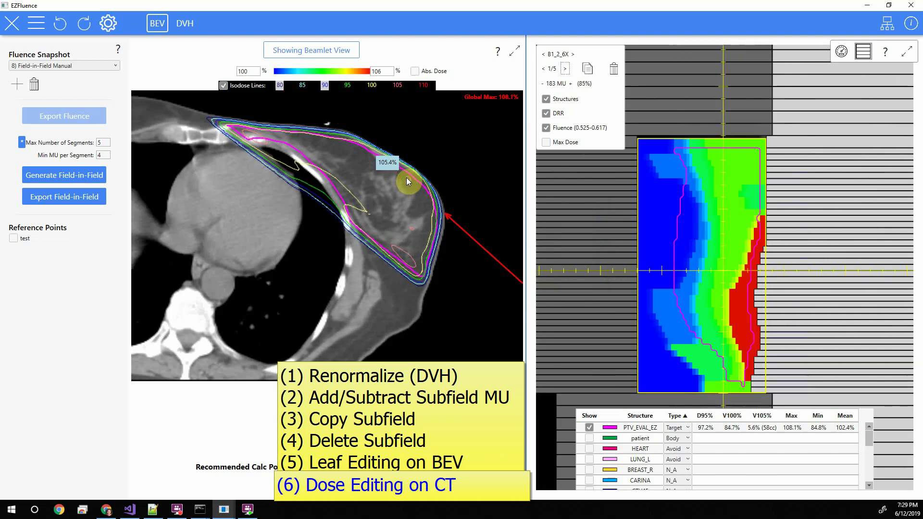
scroll(406, 177, down, 1)
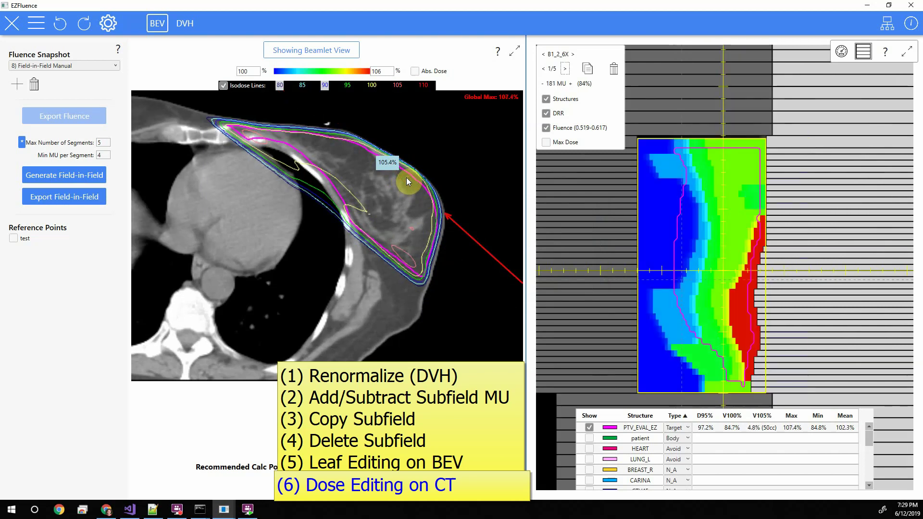
Try lowering the dose at the lateral hot spot on neighbouring CT slices, bringing segment 1 to 176 MU, and restore segment 1 to 183 MU.
scroll(402, 185, up, 5)
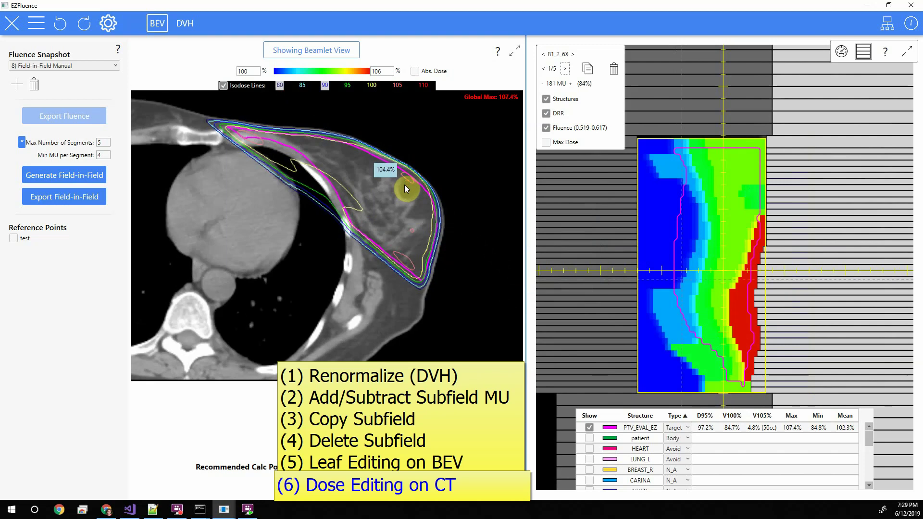
scroll(388, 207, up, 4)
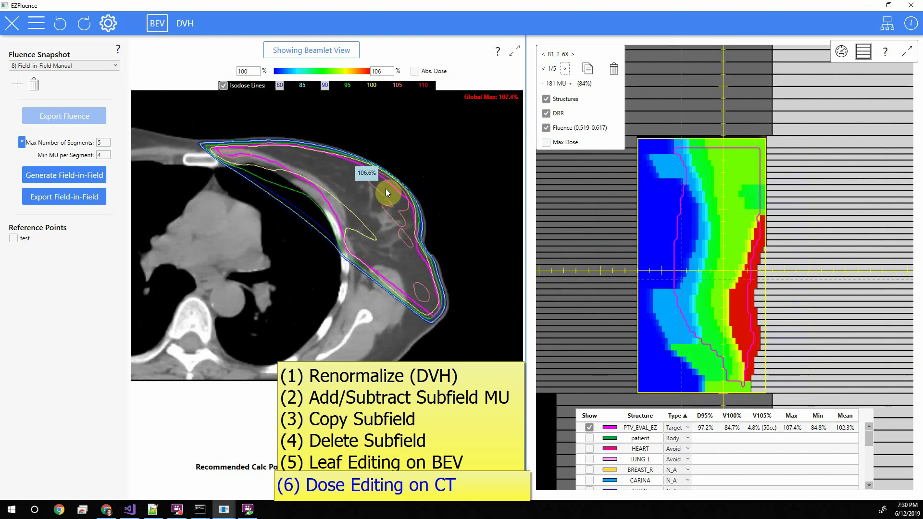
scroll(386, 191, up, 4)
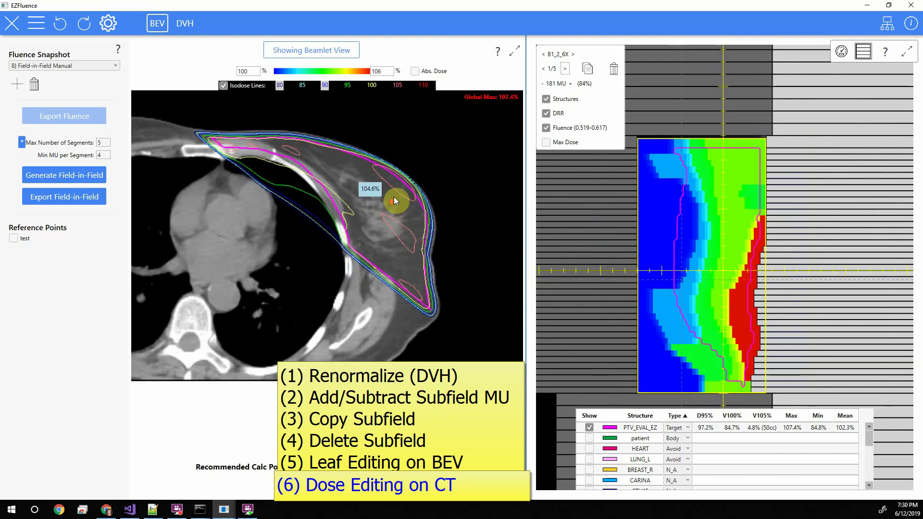
click(386, 185)
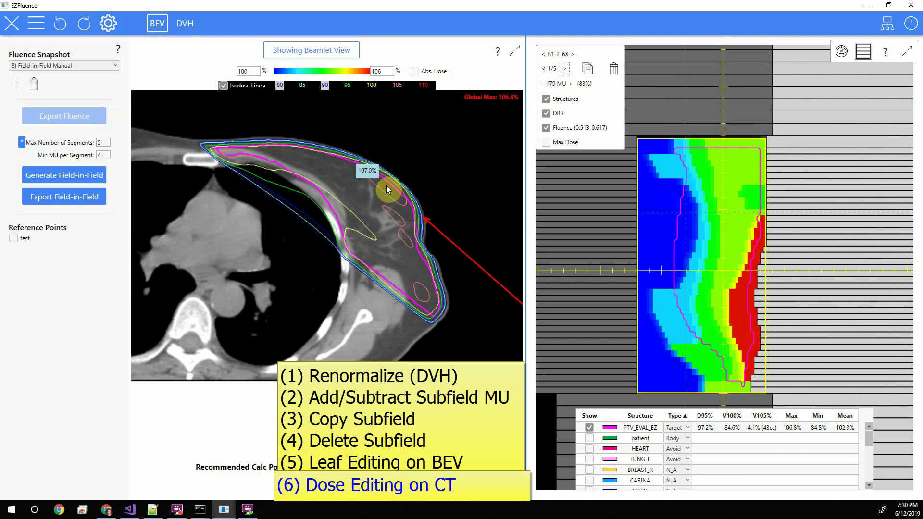
scroll(388, 185, down, 3)
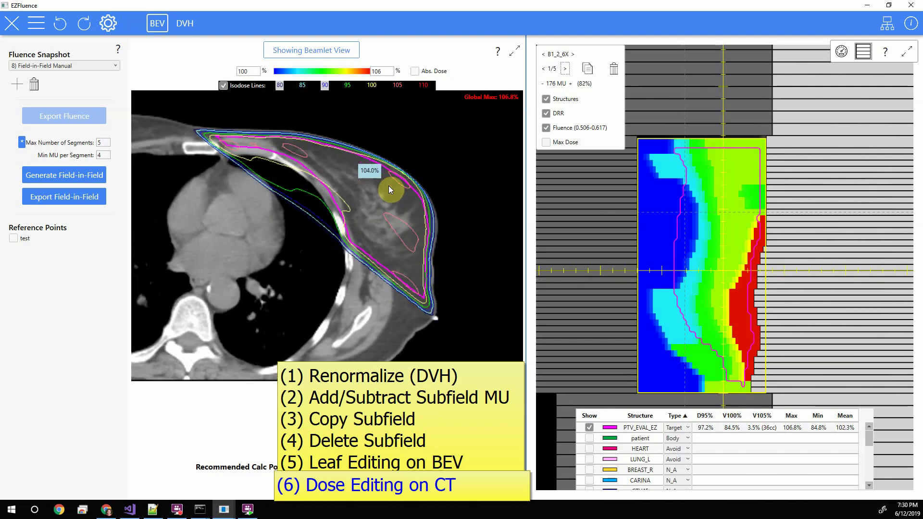
click(394, 180)
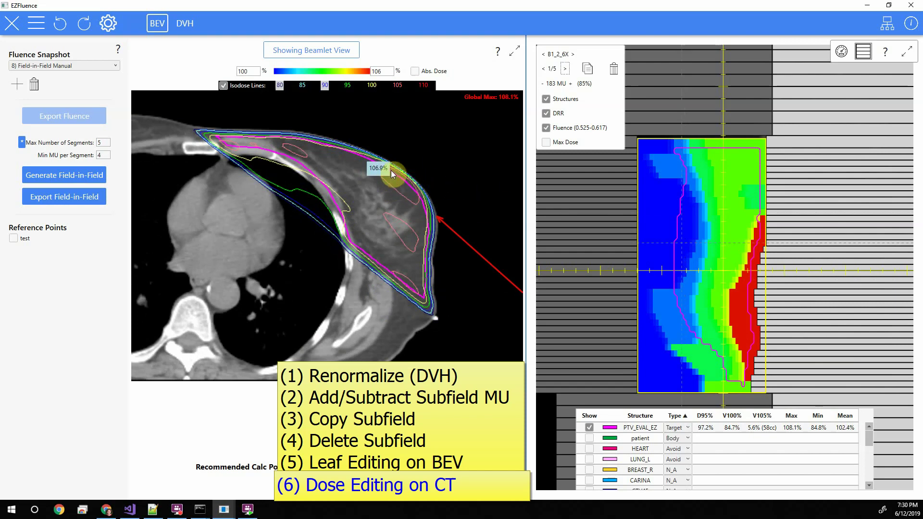
Adjust the dose at the lateral hot spots on the CT, checking segments 3 and 4 of B1_2_6X, and set its segment 1 to 183 MU.
scroll(399, 190, down, 1)
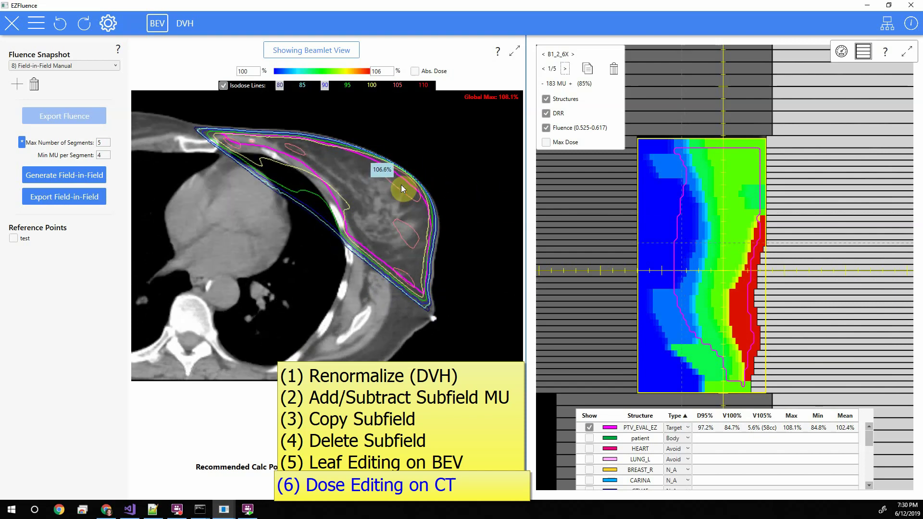
scroll(401, 185, down, 1)
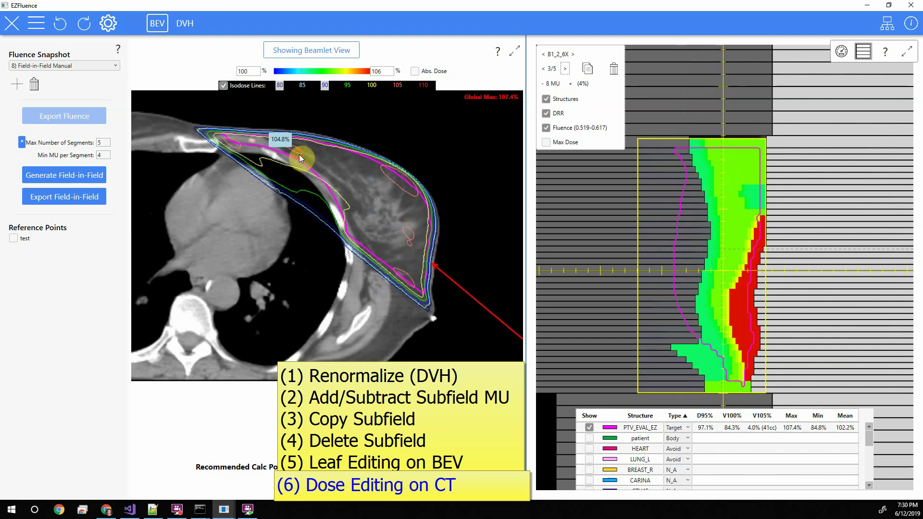
scroll(299, 155, down, 1)
scroll(299, 154, up, 1)
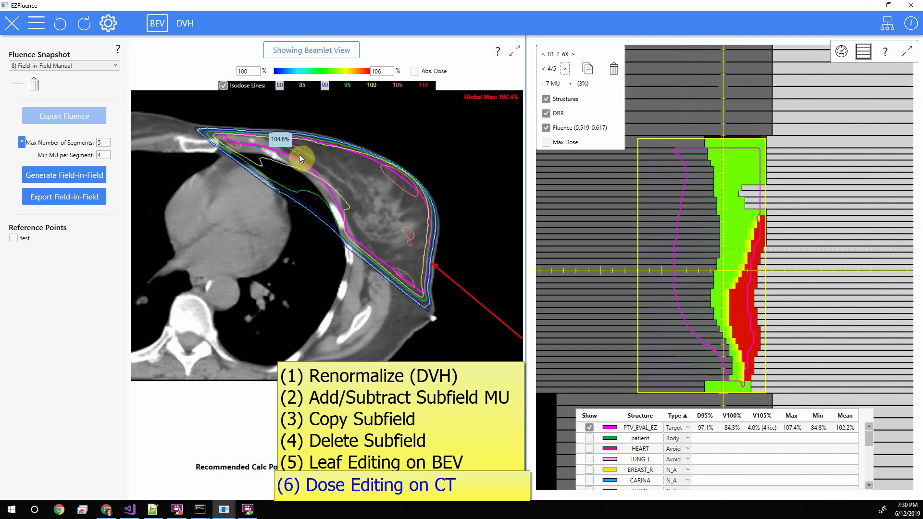
scroll(299, 155, up, 1)
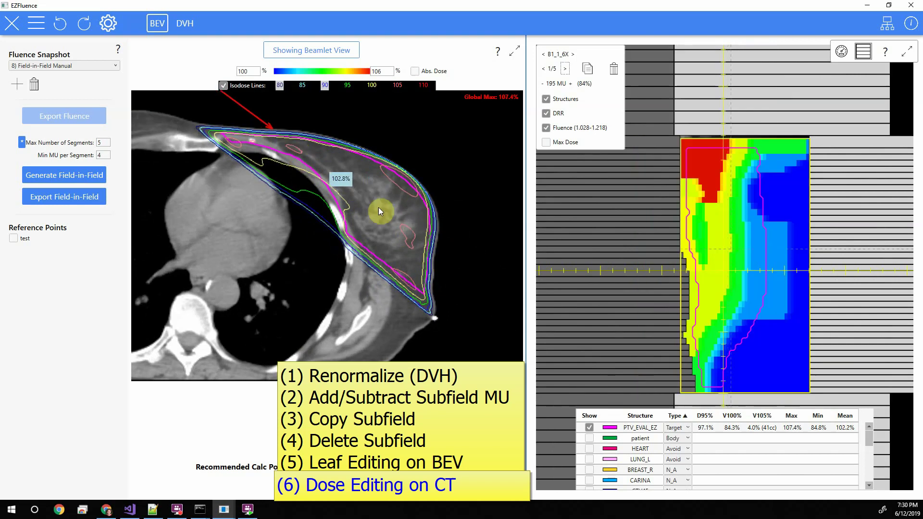
mouse_move(414, 234)
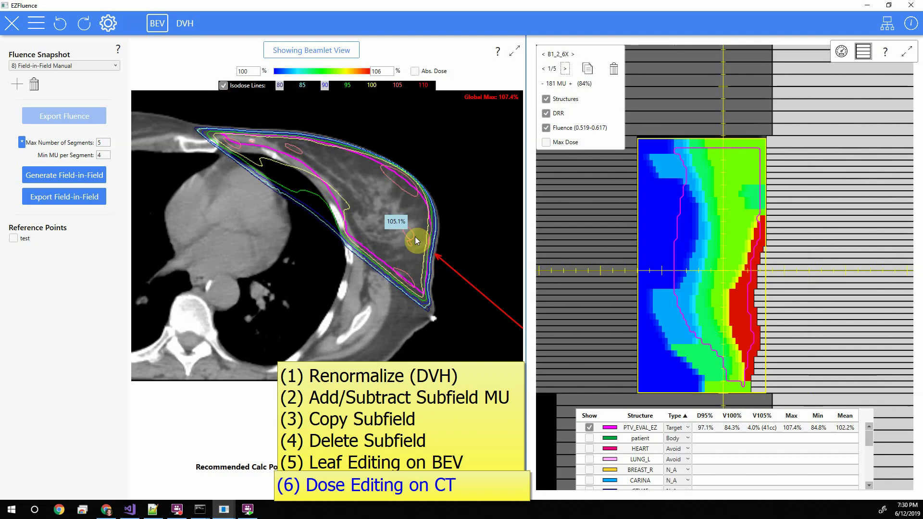
click(404, 186)
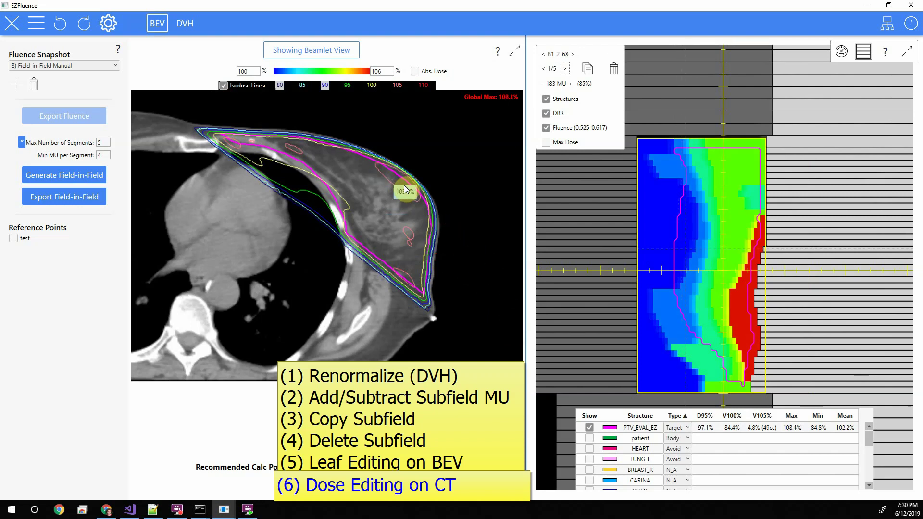